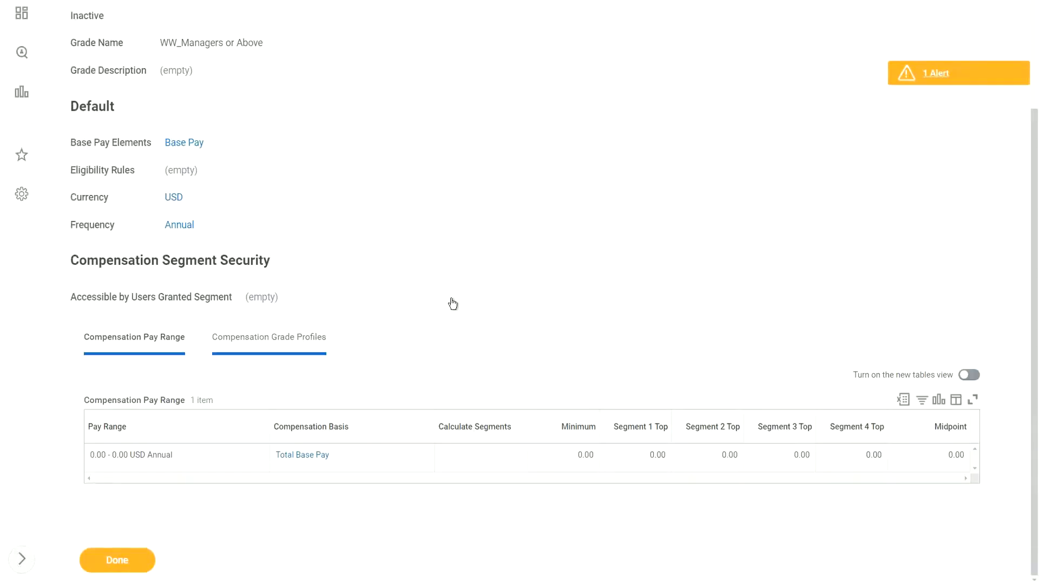
Scroll the WW_Managers or Above grade profiles table past the USA profile to the UK profile's pay ranges.
{"action": "scroll", "coordinate": [453, 303], "scroll_direction": "down", "scroll_amount": 5}
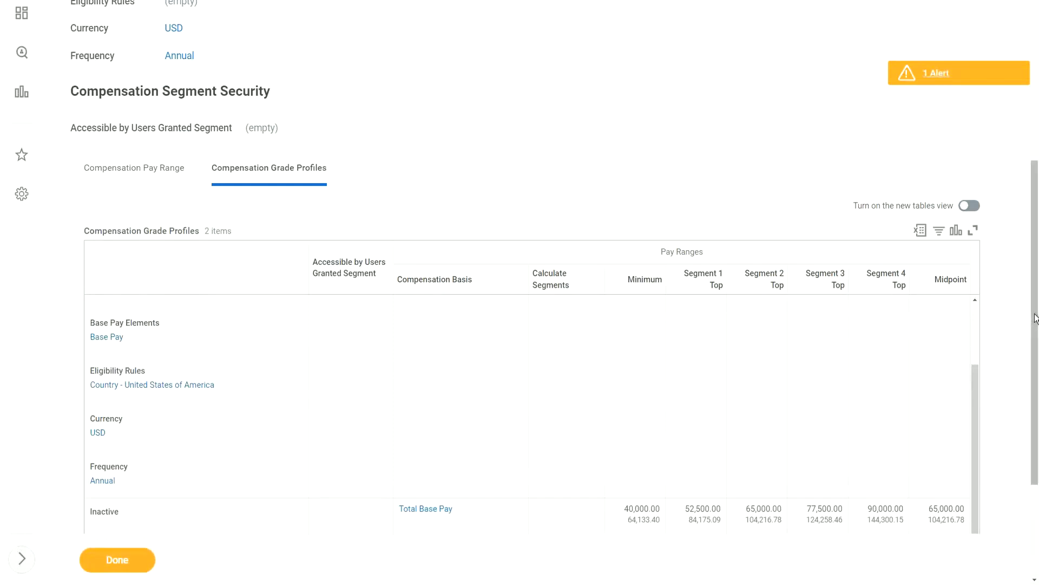
{"action": "scroll", "coordinate": [1038, 400], "scroll_direction": "down", "scroll_amount": 1}
{"action": "scroll", "coordinate": [424, 281], "scroll_direction": "down", "scroll_amount": 3}
{"action": "scroll", "coordinate": [423, 281], "scroll_direction": "up", "scroll_amount": 3}
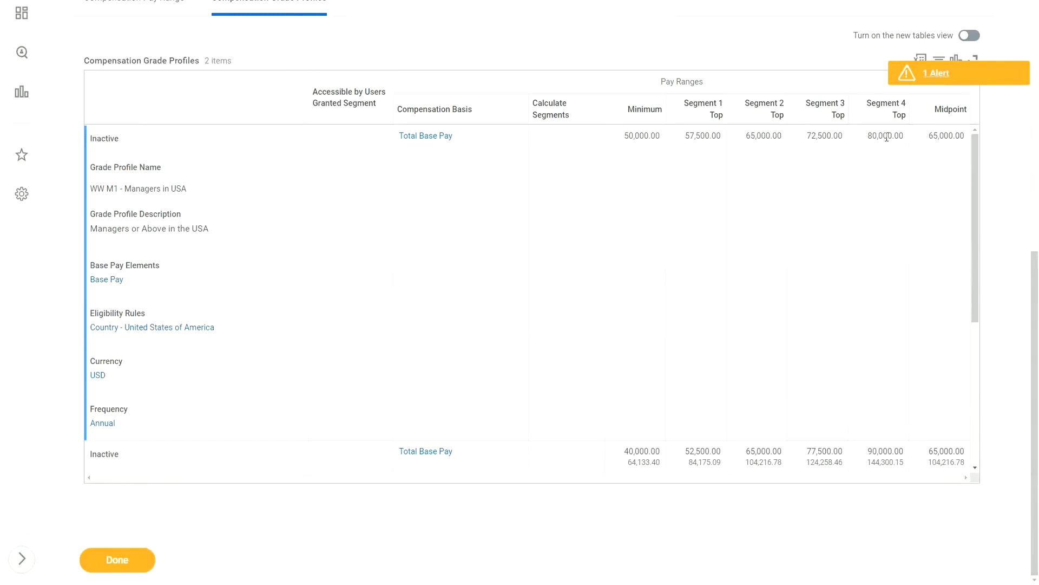
{"action": "scroll", "coordinate": [221, 372], "scroll_direction": "down", "scroll_amount": 3}
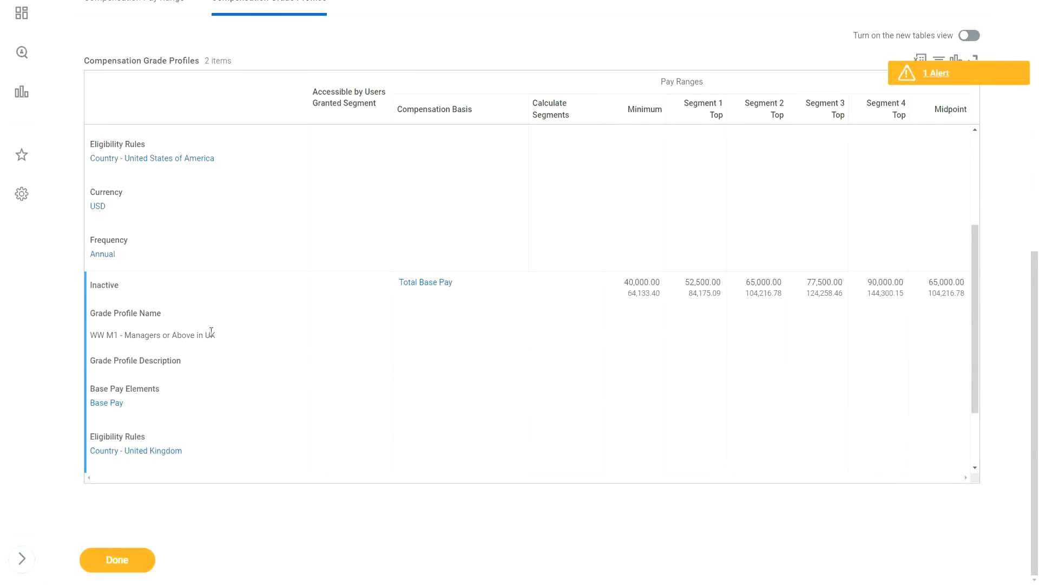
{"action": "scroll", "coordinate": [211, 331], "scroll_direction": "down", "scroll_amount": 1}
{"action": "mouse_move", "coordinate": [882, 227]}
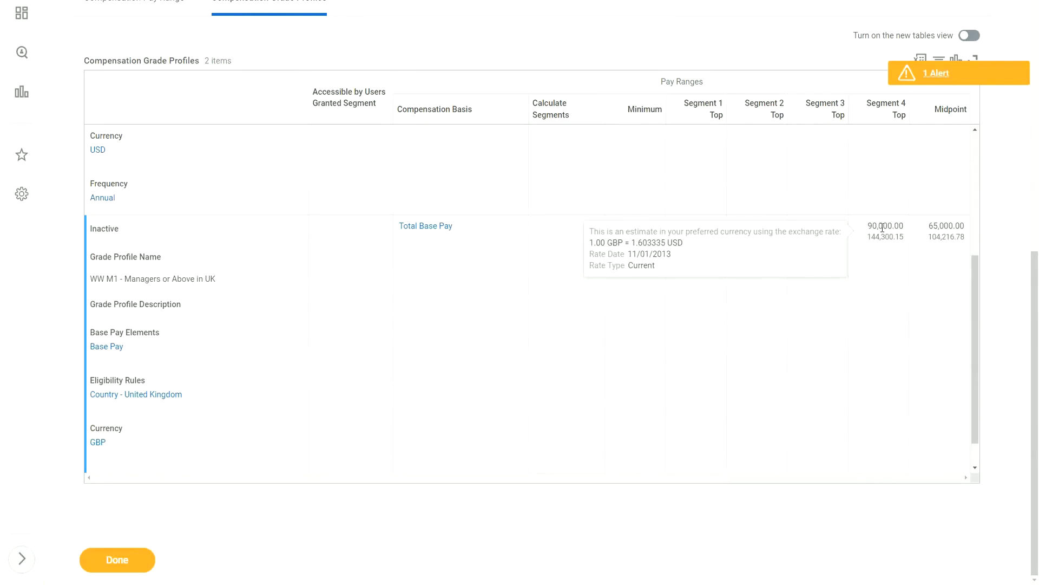
{"action": "mouse_move", "coordinate": [97, 444]}
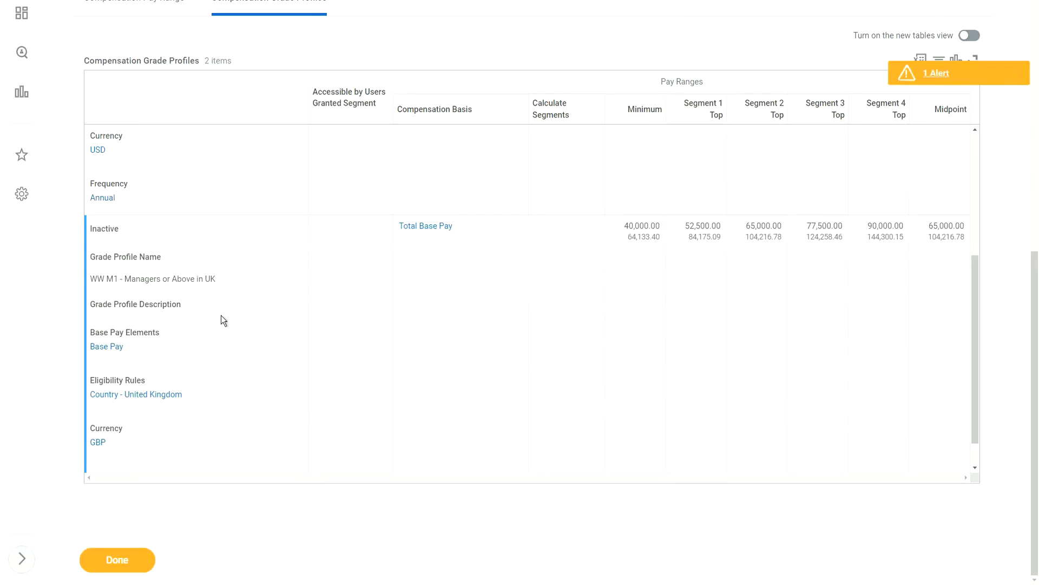
{"action": "scroll", "coordinate": [219, 319], "scroll_direction": "up", "scroll_amount": 2}
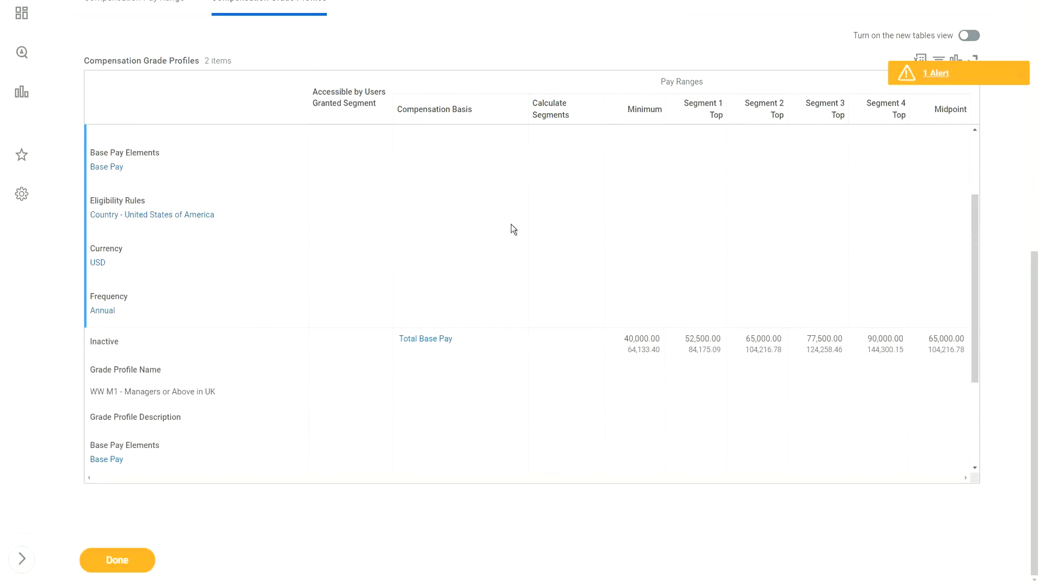
{"action": "scroll", "coordinate": [546, 239], "scroll_direction": "up", "scroll_amount": 2}
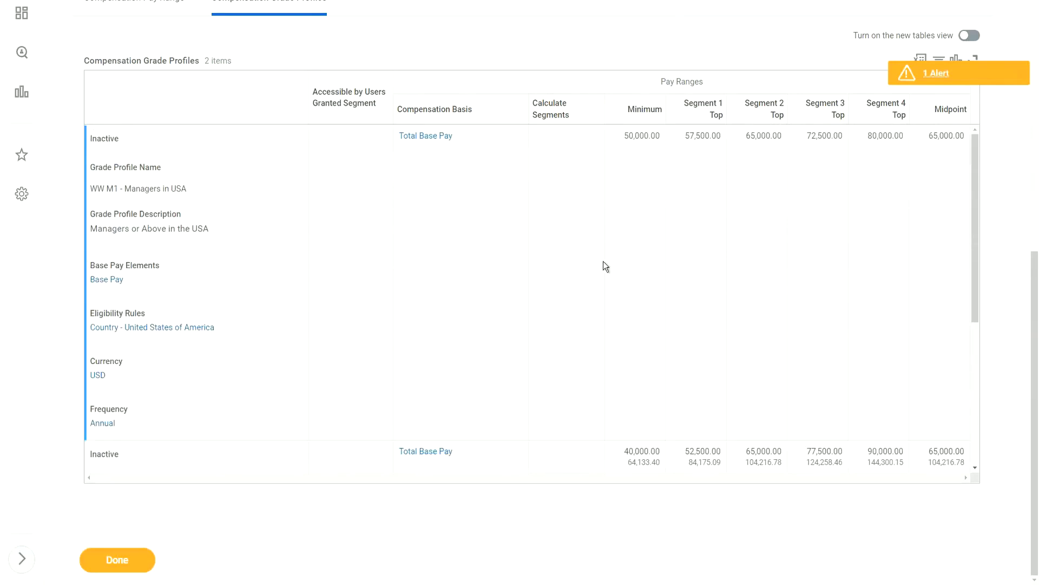
{"action": "scroll", "coordinate": [603, 261], "scroll_direction": "down", "scroll_amount": 3}
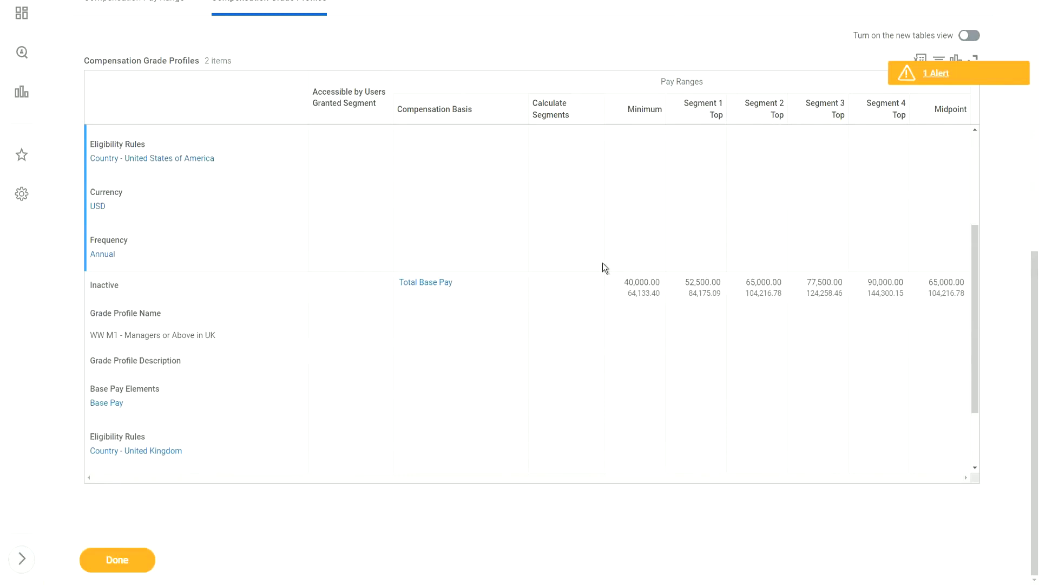
{"action": "scroll", "coordinate": [602, 262], "scroll_direction": "down", "scroll_amount": 1}
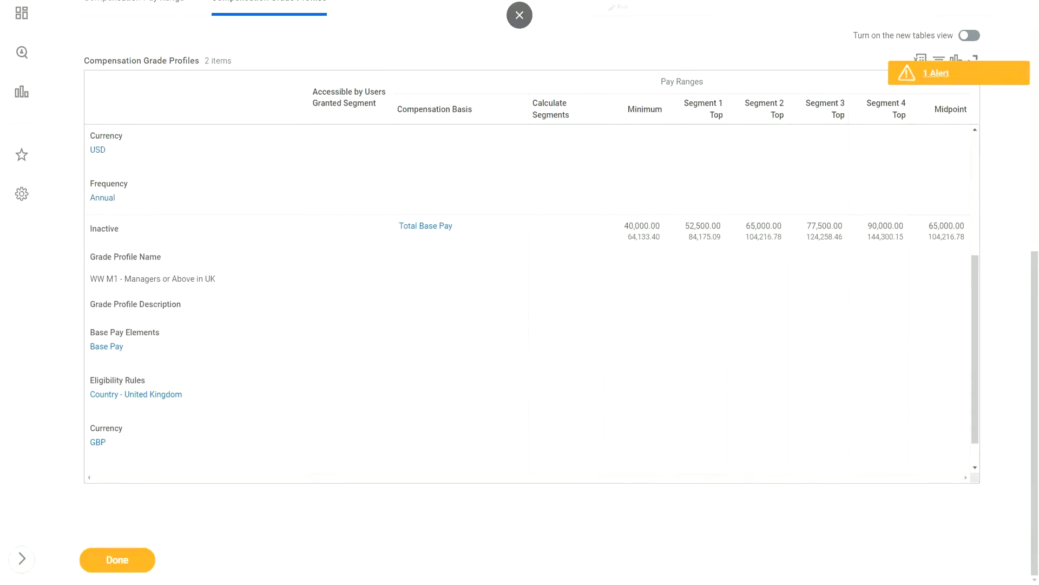
{"action": "mouse_move", "coordinate": [650, 255]}
{"action": "left_mouse_down"}
{"action": "mouse_move", "coordinate": [677, 217]}
{"action": "mouse_move", "coordinate": [671, 203]}
{"action": "mouse_move", "coordinate": [618, 206]}
{"action": "mouse_move", "coordinate": [617, 246]}
{"action": "mouse_move", "coordinate": [653, 253]}
{"action": "left_mouse_up"}
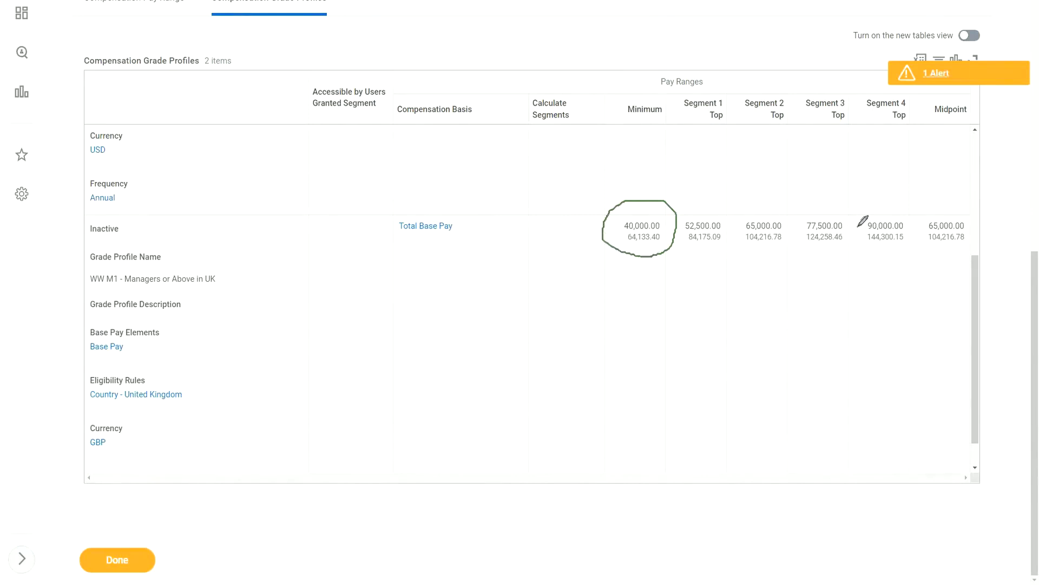
{"action": "mouse_move", "coordinate": [858, 225]}
{"action": "left_mouse_down"}
{"action": "mouse_move", "coordinate": [800, 209]}
{"action": "mouse_move", "coordinate": [817, 254]}
{"action": "mouse_move", "coordinate": [858, 222]}
{"action": "left_mouse_up"}
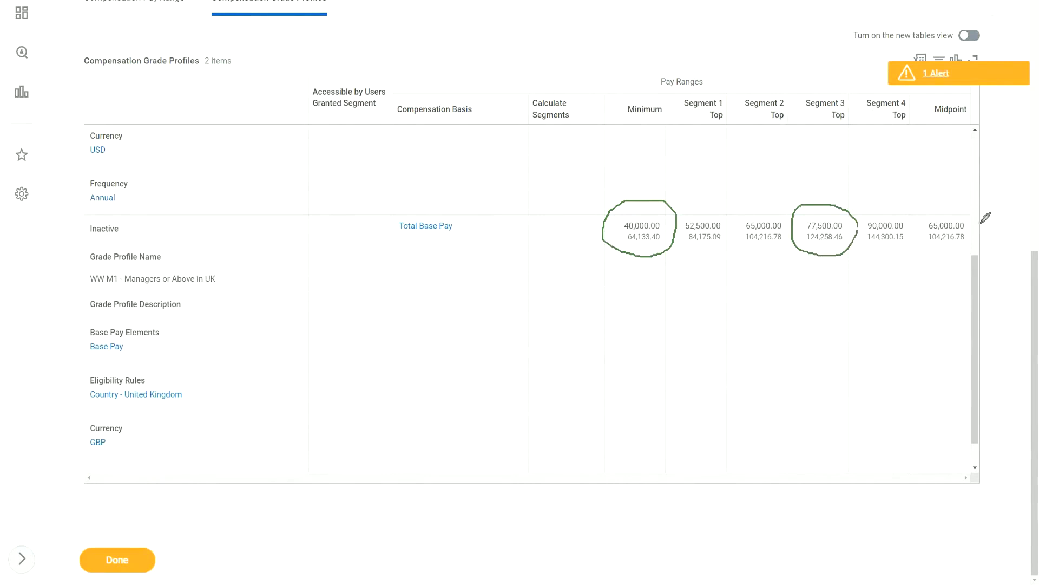
{"action": "mouse_move", "coordinate": [981, 221]}
{"action": "left_mouse_down"}
{"action": "mouse_move", "coordinate": [942, 205]}
{"action": "mouse_move", "coordinate": [959, 256]}
{"action": "mouse_move", "coordinate": [984, 218]}
{"action": "left_mouse_up"}
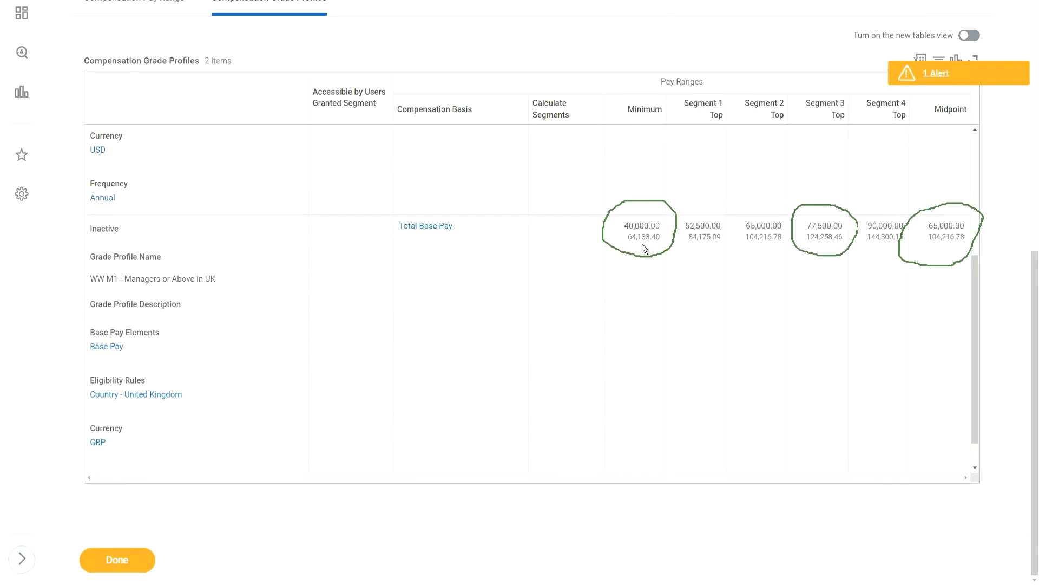
{"action": "mouse_move", "coordinate": [623, 228]}
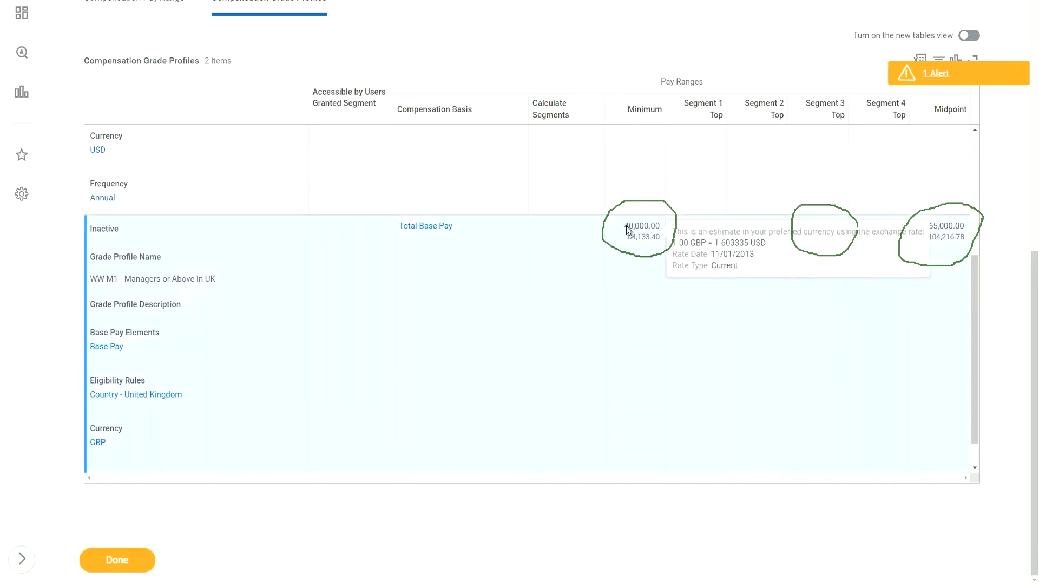
{"action": "left_click_drag", "start_coordinate": [625, 226], "coordinate": [654, 225]}
{"action": "left_click", "coordinate": [640, 240]}
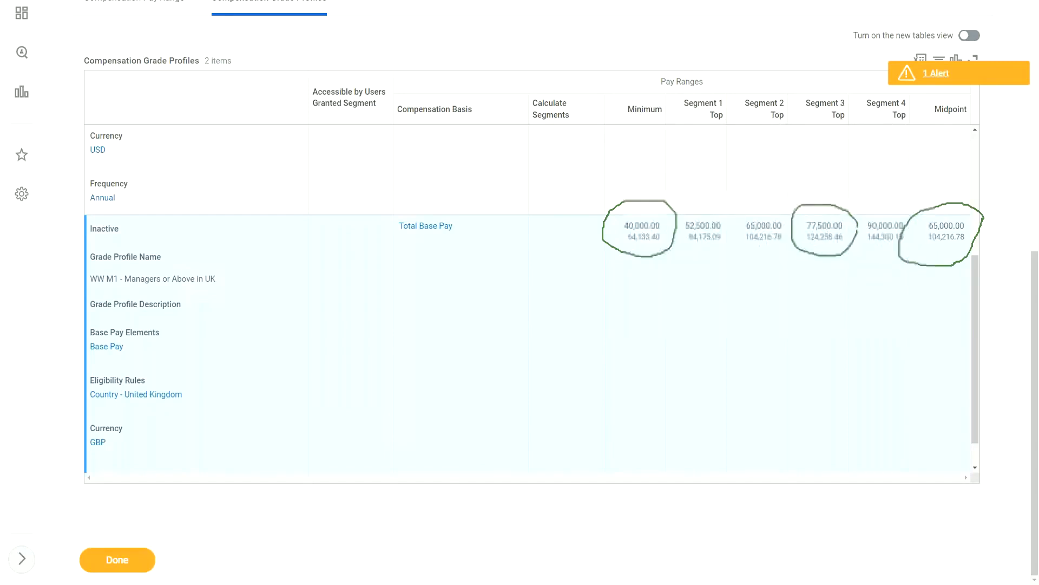
{"action": "mouse_move", "coordinate": [606, 221]}
{"action": "left_mouse_down"}
{"action": "mouse_move", "coordinate": [288, 311]}
{"action": "mouse_move", "coordinate": [104, 422]}
{"action": "mouse_move", "coordinate": [108, 439]}
{"action": "mouse_move", "coordinate": [133, 432]}
{"action": "left_mouse_up"}
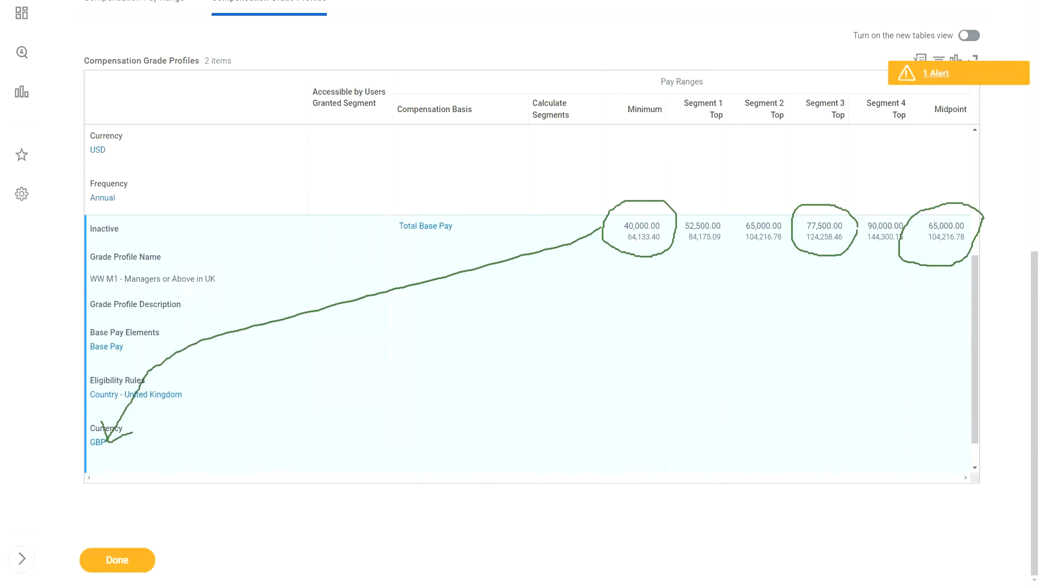
{"action": "key", "text": "Escape"}
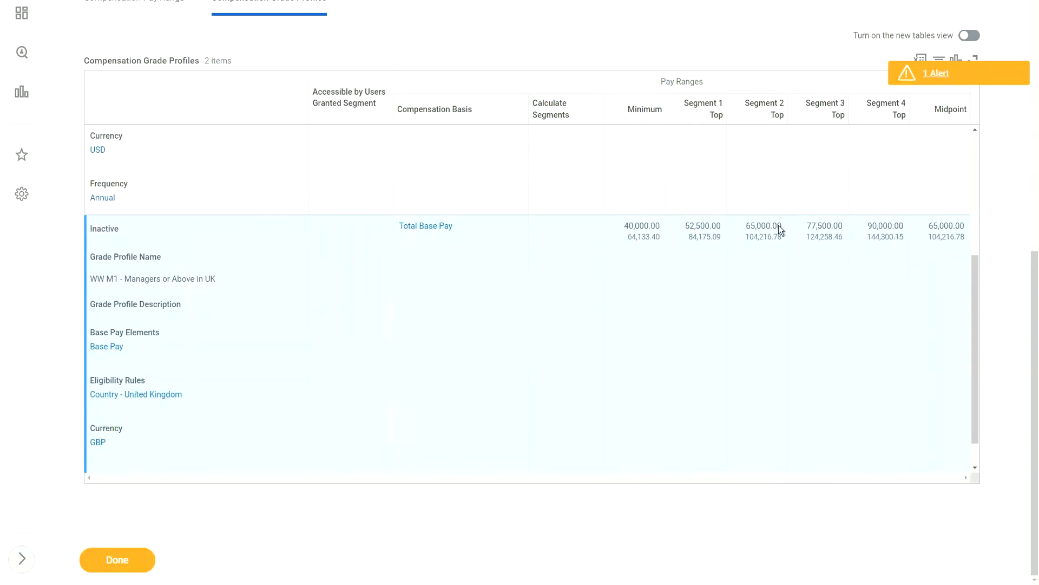
{"action": "scroll", "coordinate": [996, 234], "scroll_direction": "up", "scroll_amount": 5}
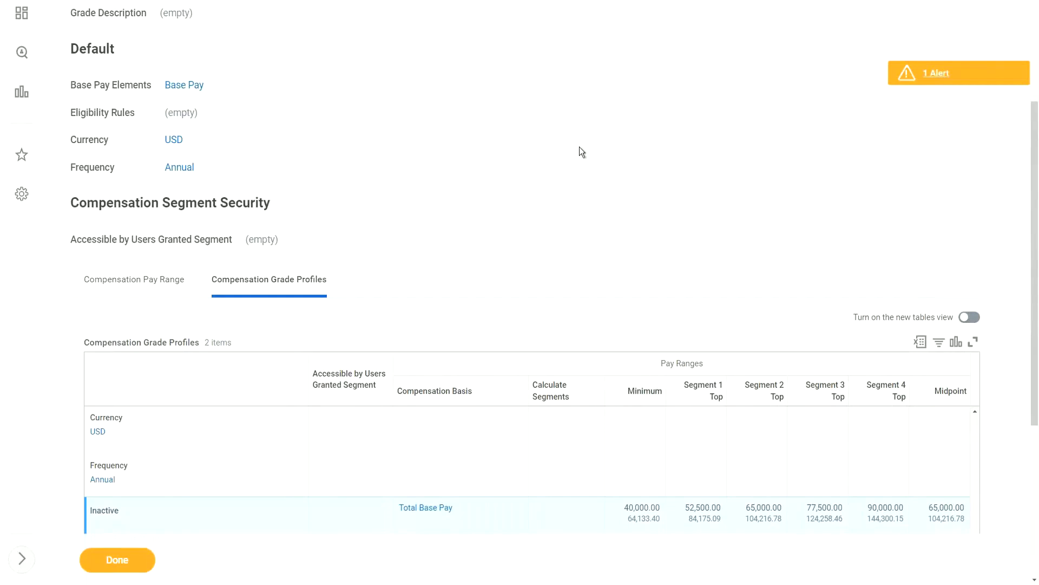
{"action": "scroll", "coordinate": [579, 149], "scroll_direction": "down", "scroll_amount": 3}
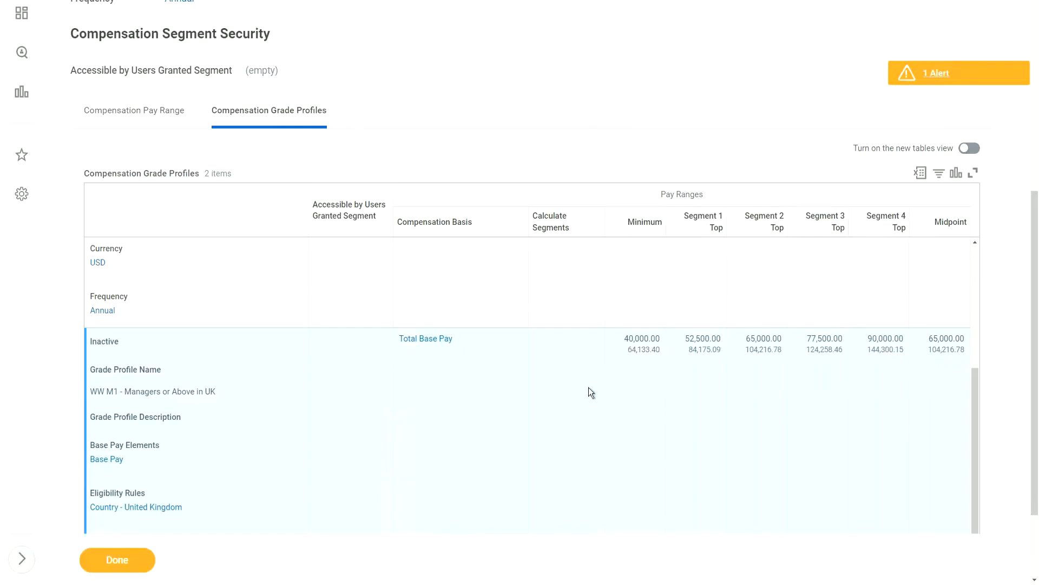
{"action": "scroll", "coordinate": [816, 324], "scroll_direction": "down", "scroll_amount": 5}
{"action": "scroll", "coordinate": [895, 185], "scroll_direction": "up", "scroll_amount": 7}
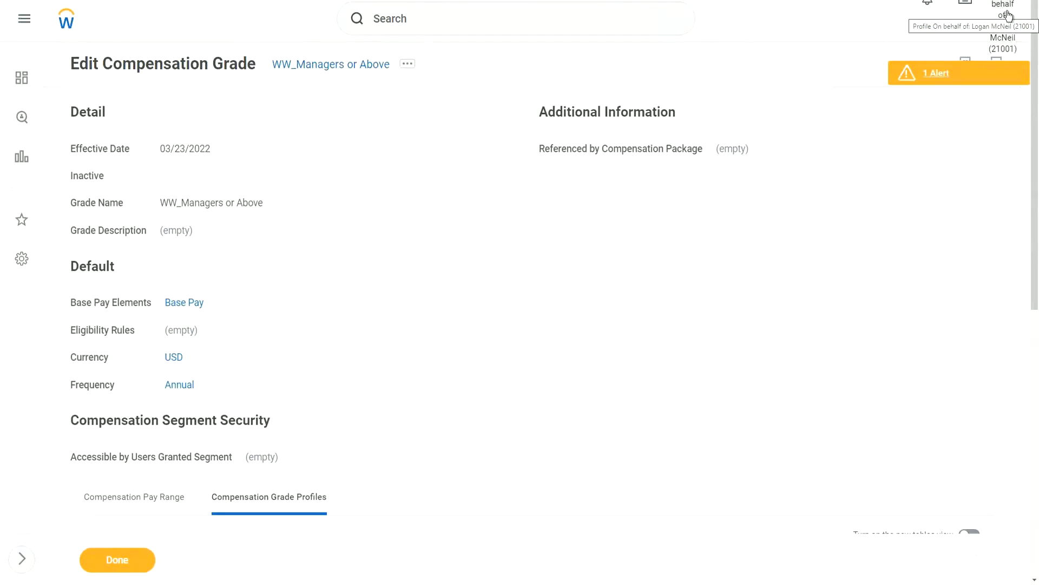
{"action": "scroll", "coordinate": [534, 171], "scroll_direction": "down", "scroll_amount": 5}
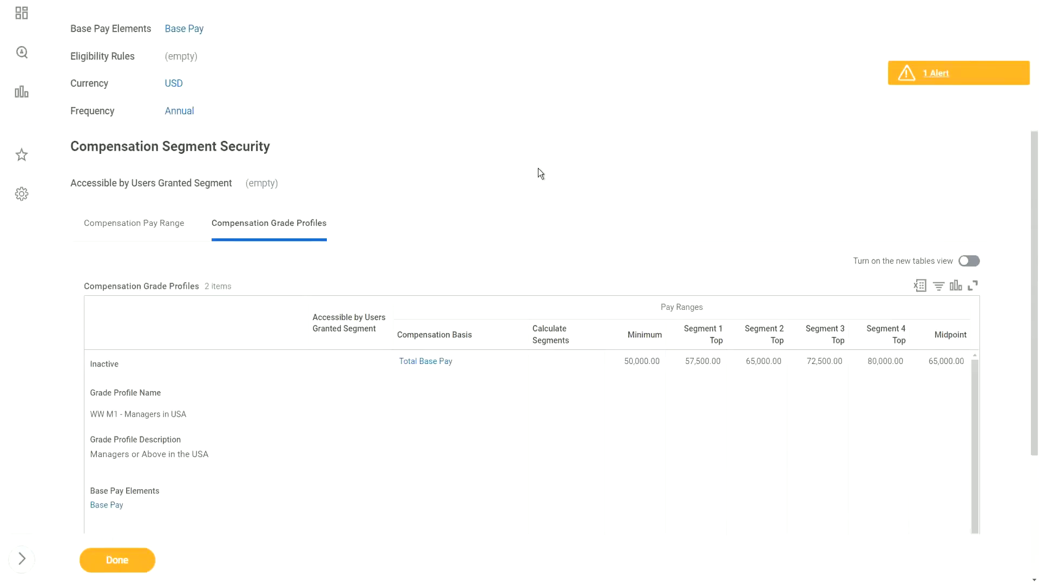
{"action": "scroll", "coordinate": [539, 195], "scroll_direction": "down", "scroll_amount": 9}
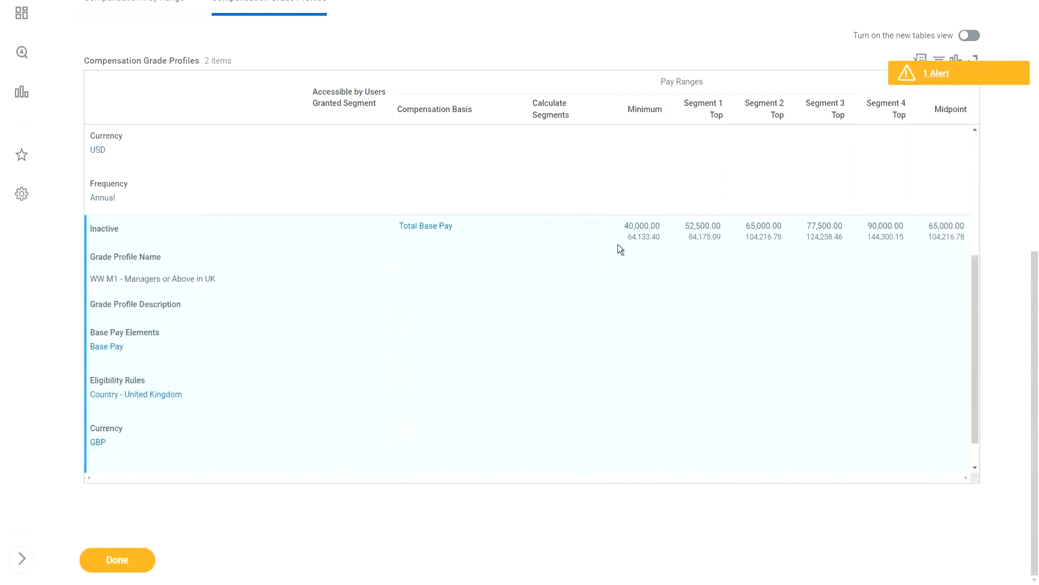
{"action": "mouse_move", "coordinate": [625, 237]}
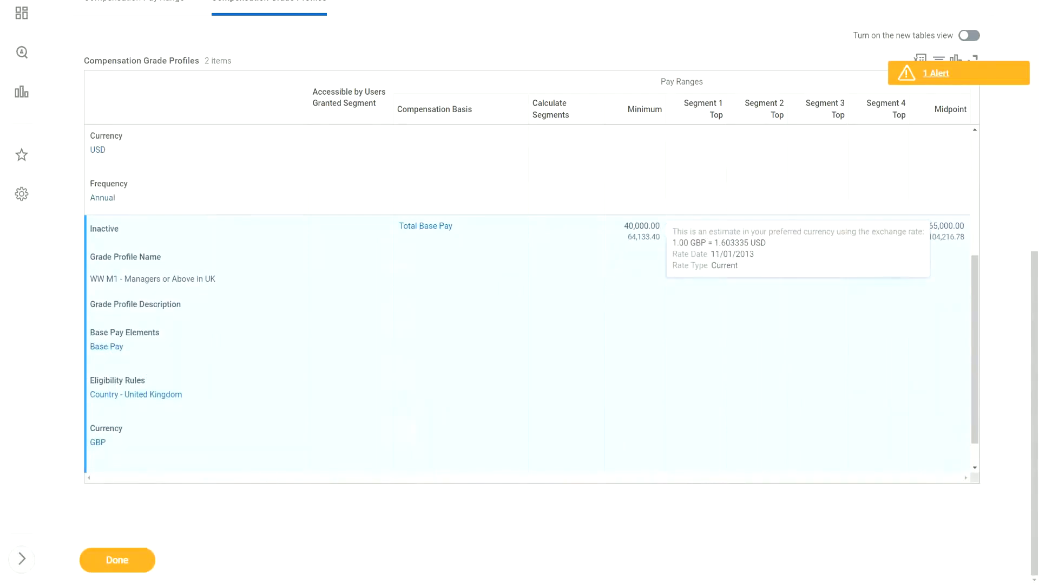
{"action": "left_click_drag", "start_coordinate": [628, 236], "coordinate": [660, 242]}
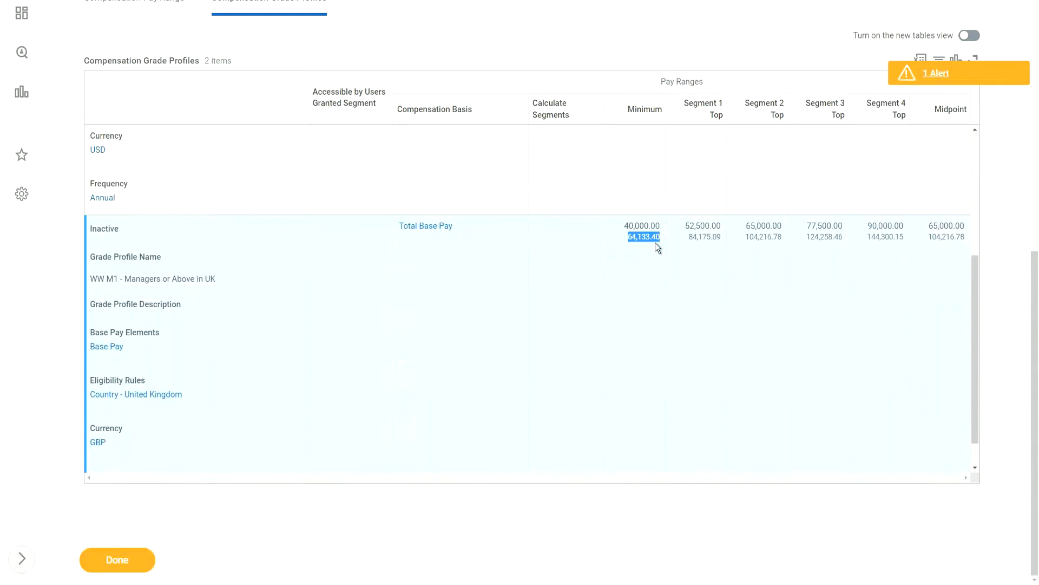
{"action": "mouse_move", "coordinate": [651, 242]}
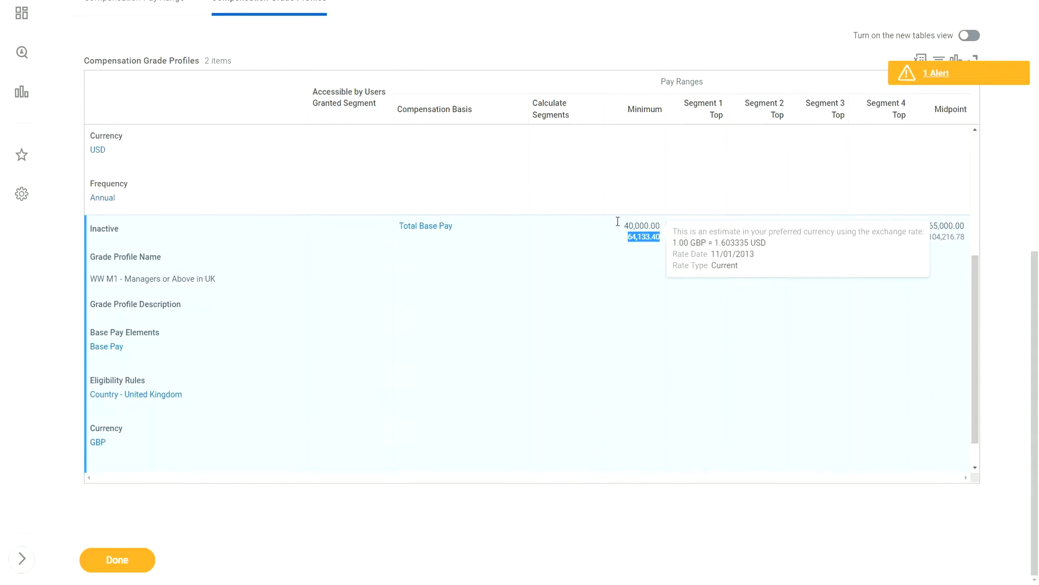
{"action": "scroll", "coordinate": [617, 222], "scroll_direction": "up", "scroll_amount": 10}
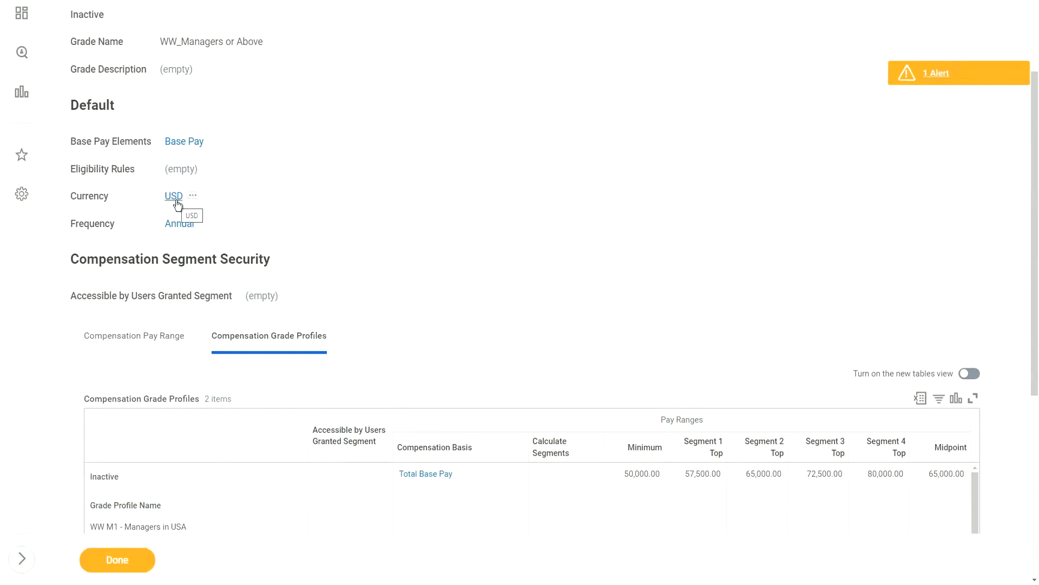
Highlight the UK profile's 40,000.00 minimum pay value, then clear the selection.
{"action": "scroll", "coordinate": [536, 230], "scroll_direction": "down", "scroll_amount": 8}
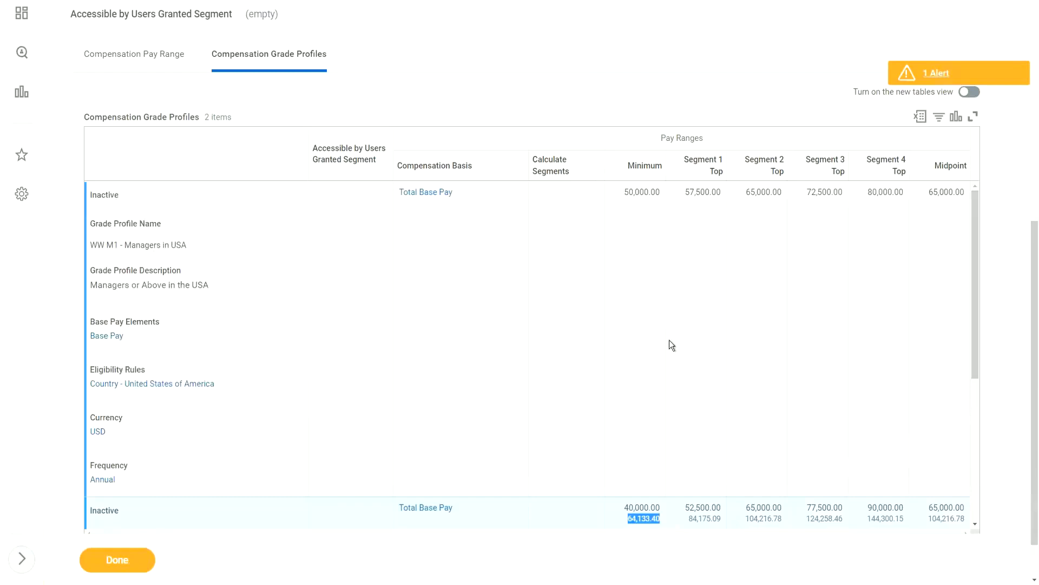
{"action": "left_click", "coordinate": [640, 351]}
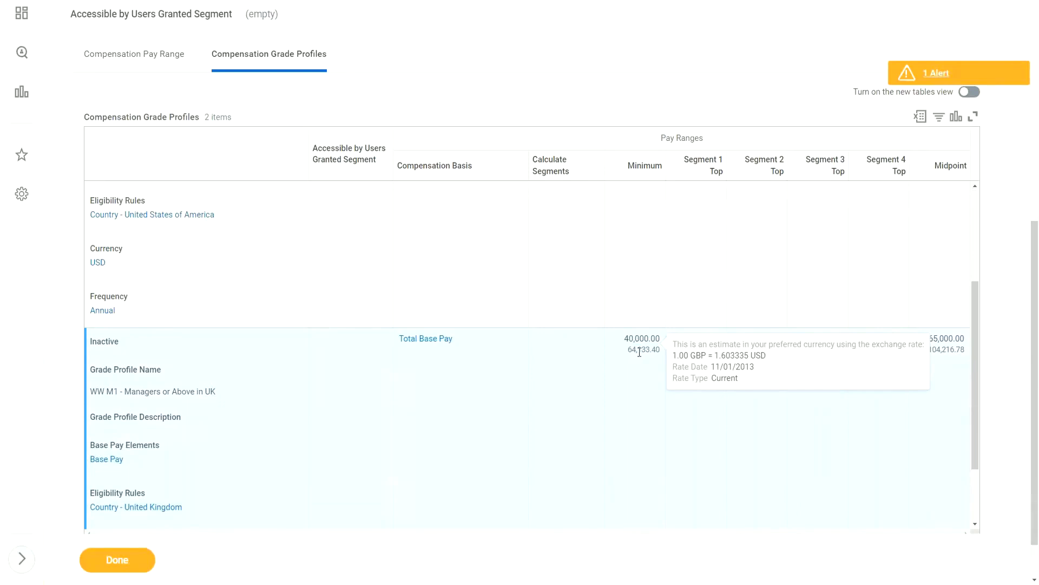
{"action": "scroll", "coordinate": [884, 452], "scroll_direction": "down", "scroll_amount": 3}
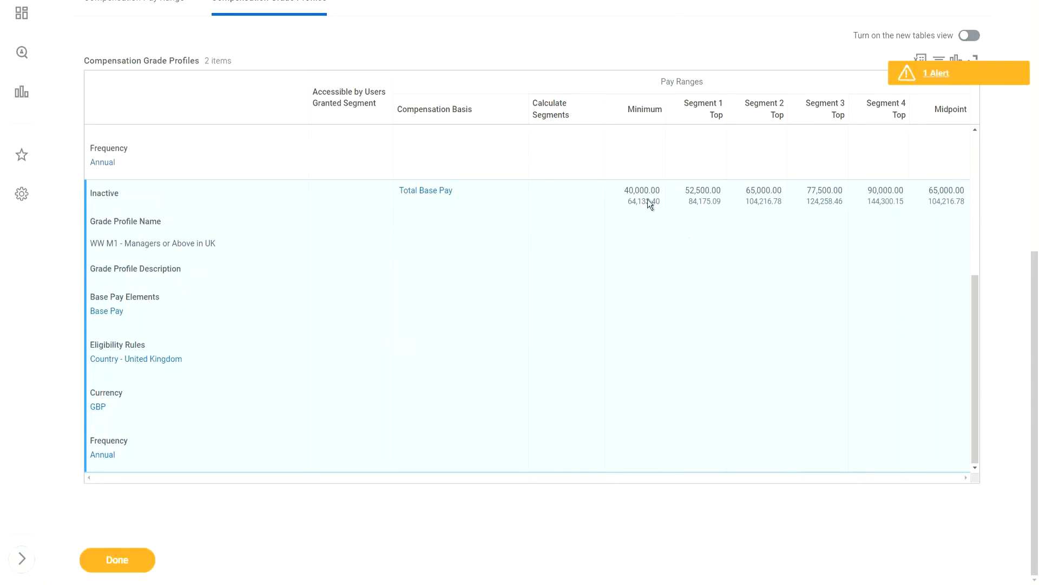
{"action": "mouse_move", "coordinate": [648, 203]}
{"action": "left_click_drag", "start_coordinate": [624, 190], "coordinate": [661, 201]}
{"action": "left_click", "coordinate": [632, 201]}
{"action": "mouse_move", "coordinate": [641, 195]}
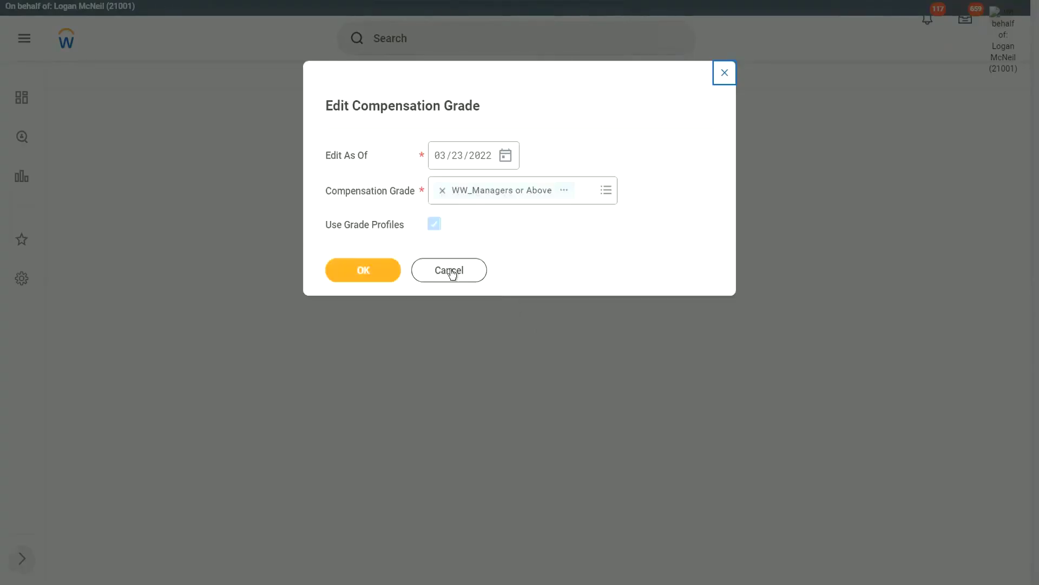
Cancel the Edit Compensation Grade prompt twice and open My Account from the profile avatar menu.
{"action": "left_click", "coordinate": [453, 274]}
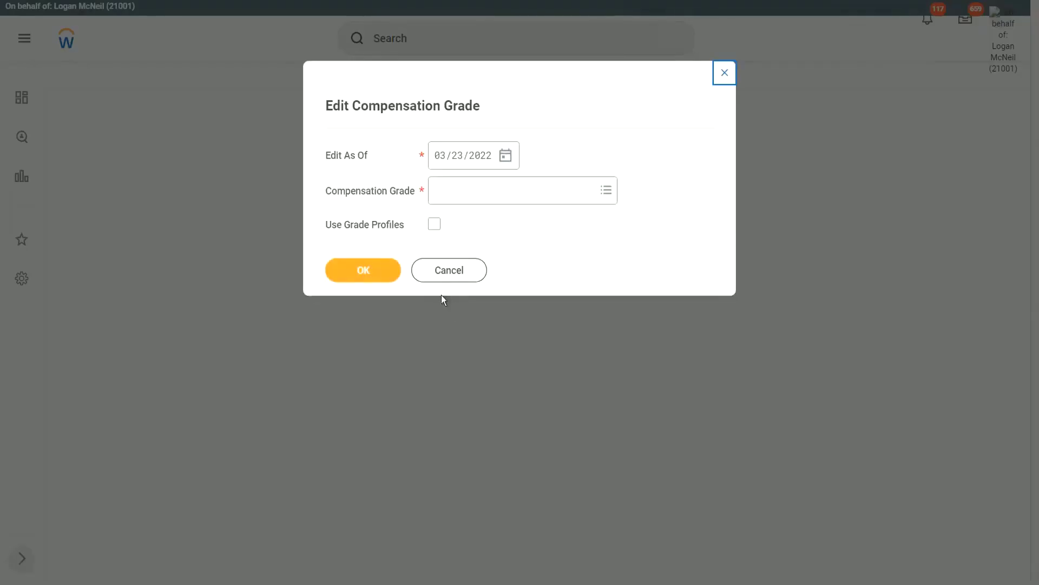
{"action": "left_click", "coordinate": [451, 275]}
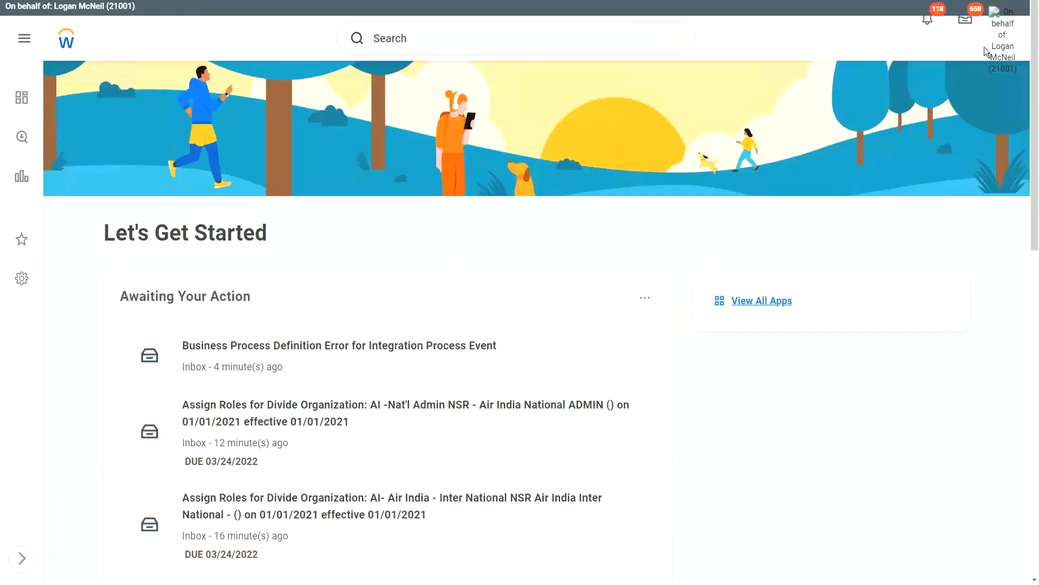
{"action": "left_click", "coordinate": [1003, 47]}
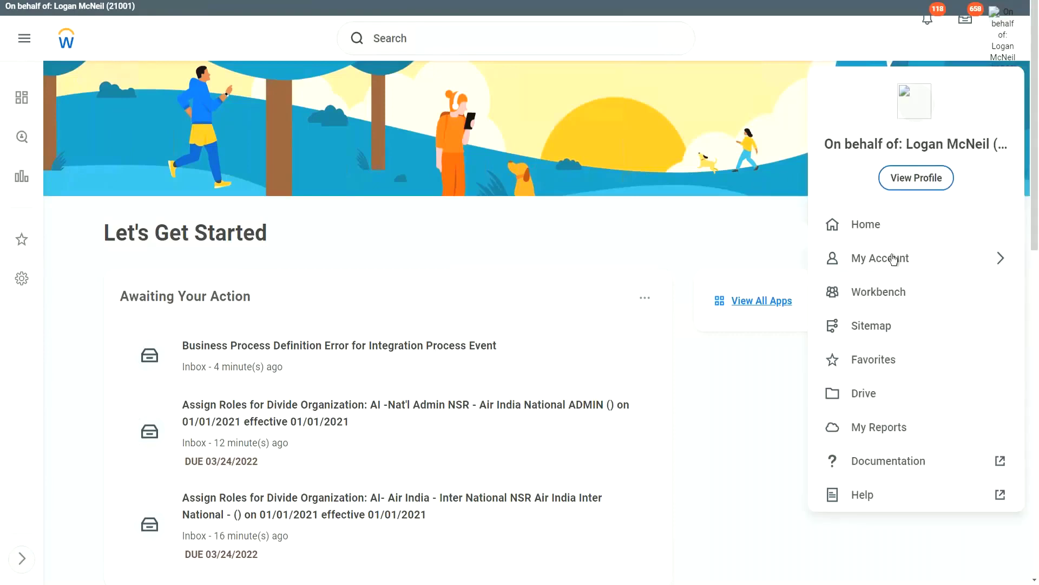
{"action": "left_click", "coordinate": [934, 255]}
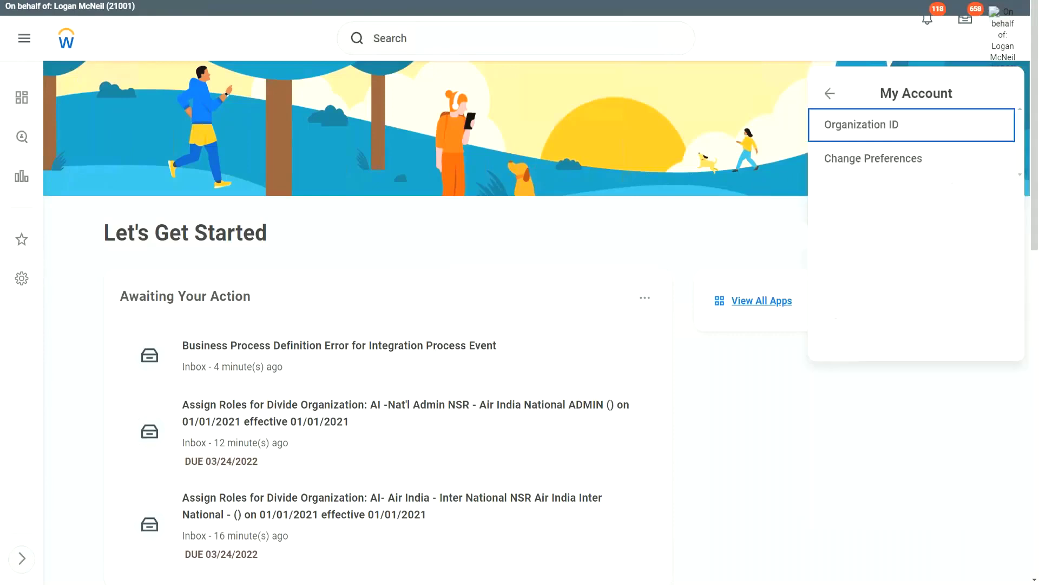
In Change Preferences, replace preferred currency USD with GBP, then cancel and discard the change.
{"action": "left_click", "coordinate": [872, 162]}
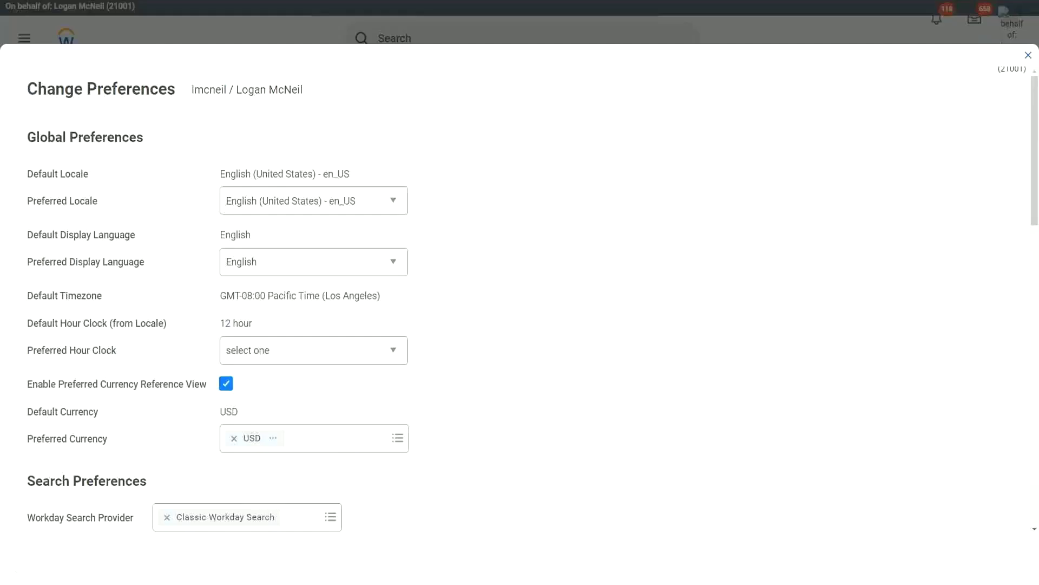
{"action": "left_click_drag", "start_coordinate": [28, 381], "coordinate": [111, 385]}
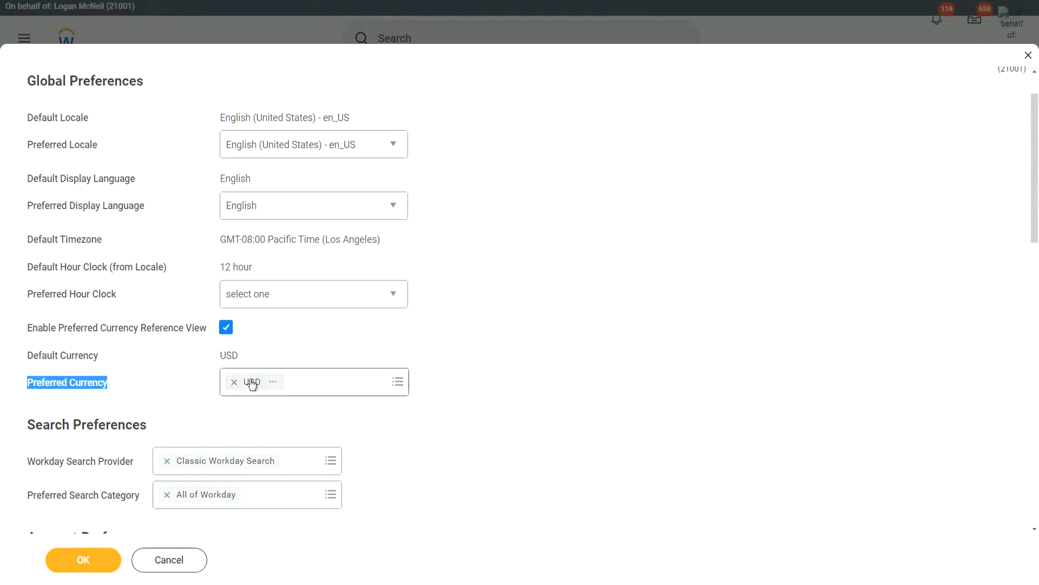
{"action": "left_click", "coordinate": [233, 381]}
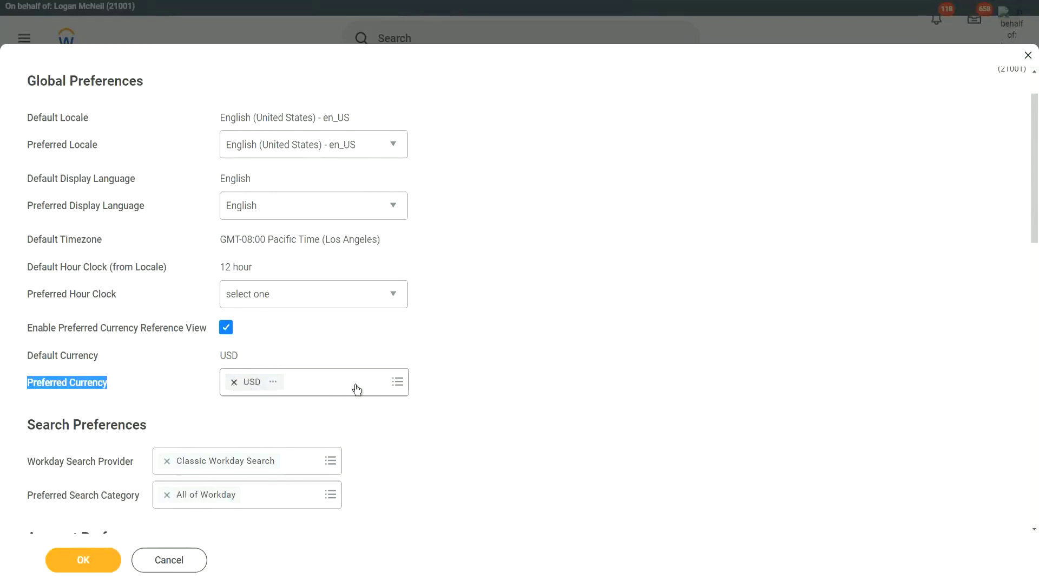
{"action": "left_click", "coordinate": [282, 382]}
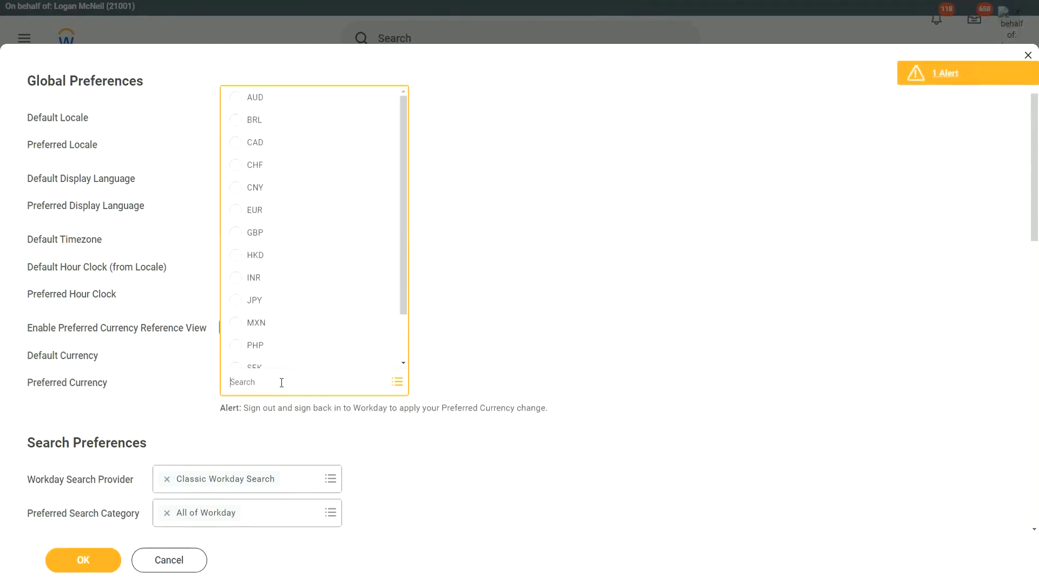
{"action": "left_click", "coordinate": [522, 247]}
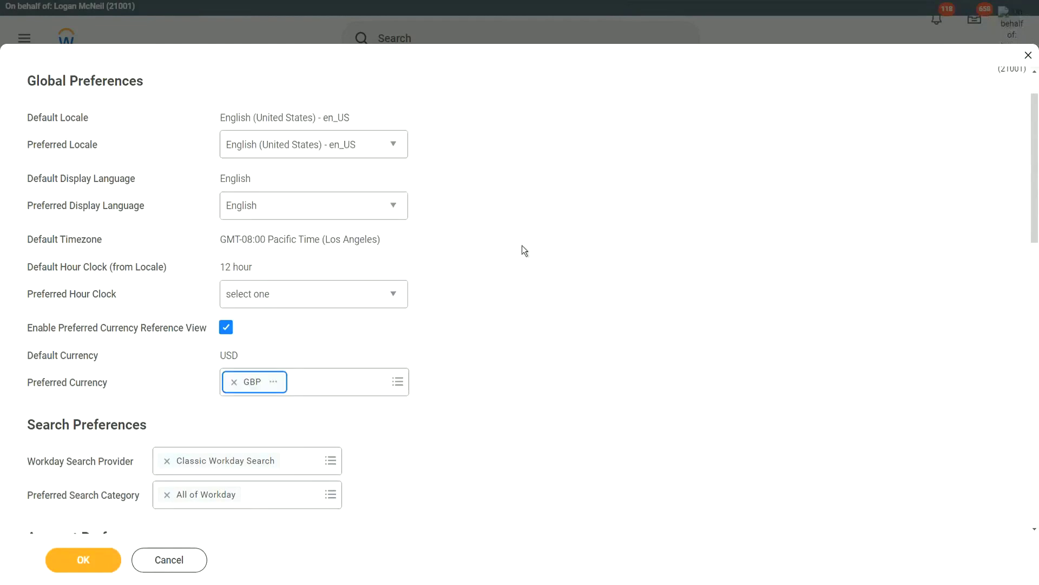
{"action": "left_click", "coordinate": [181, 566]}
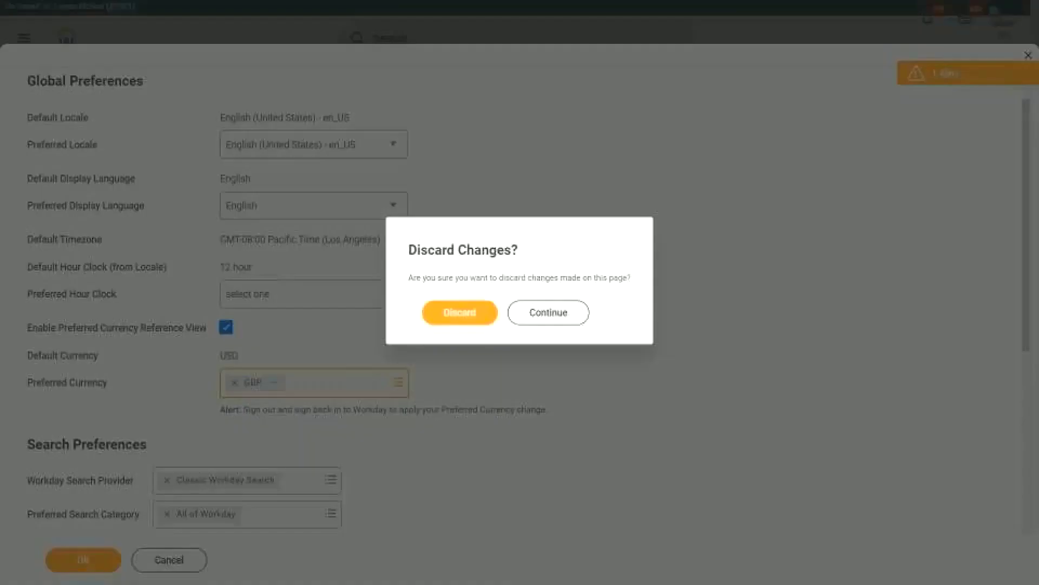
{"action": "left_click", "coordinate": [457, 311]}
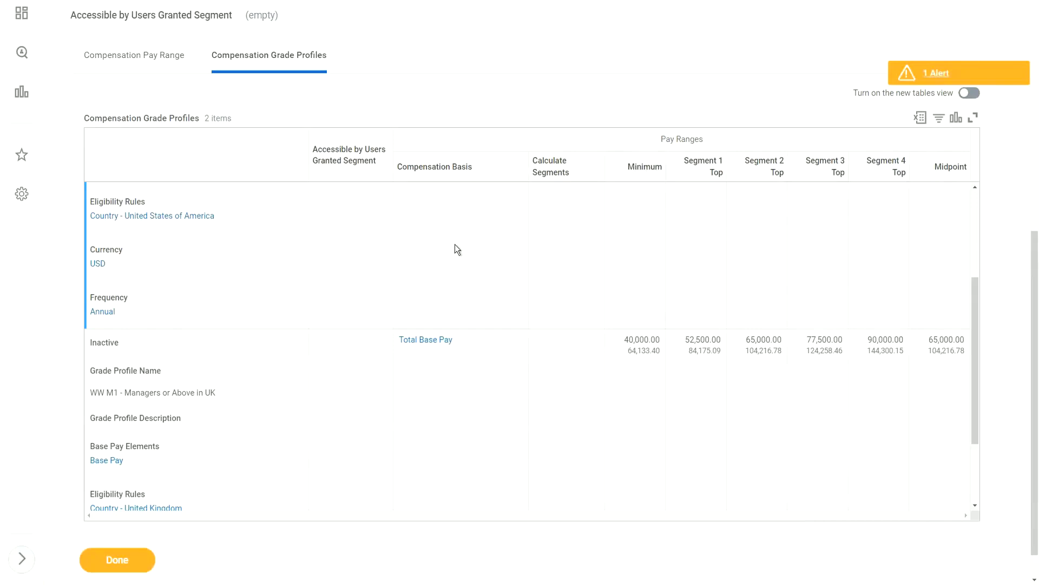
Scroll up to read the WW M1 USA and UK managers grade profile rows.
{"action": "scroll", "coordinate": [665, 223], "scroll_direction": "up", "scroll_amount": 3}
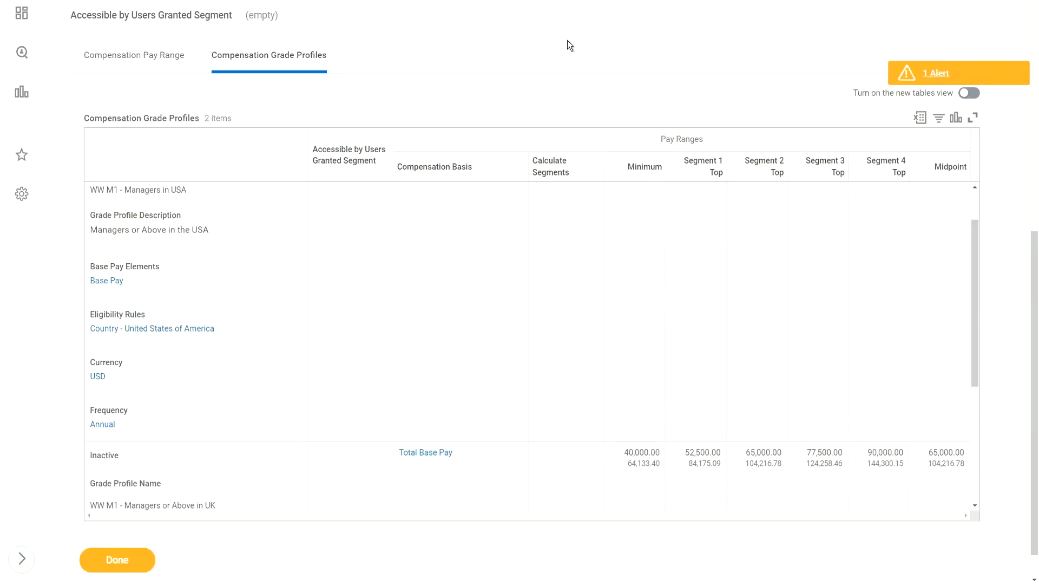
{"action": "scroll", "coordinate": [526, 315], "scroll_direction": "down", "scroll_amount": 1}
{"action": "scroll", "coordinate": [526, 320], "scroll_direction": "down", "scroll_amount": 2}
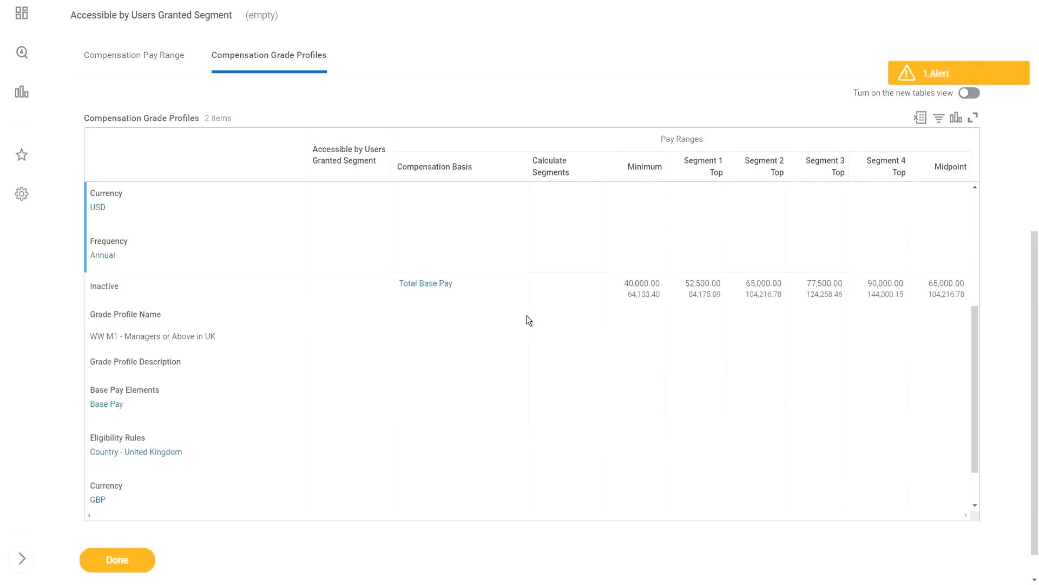
{"action": "scroll", "coordinate": [526, 320], "scroll_direction": "up", "scroll_amount": 4}
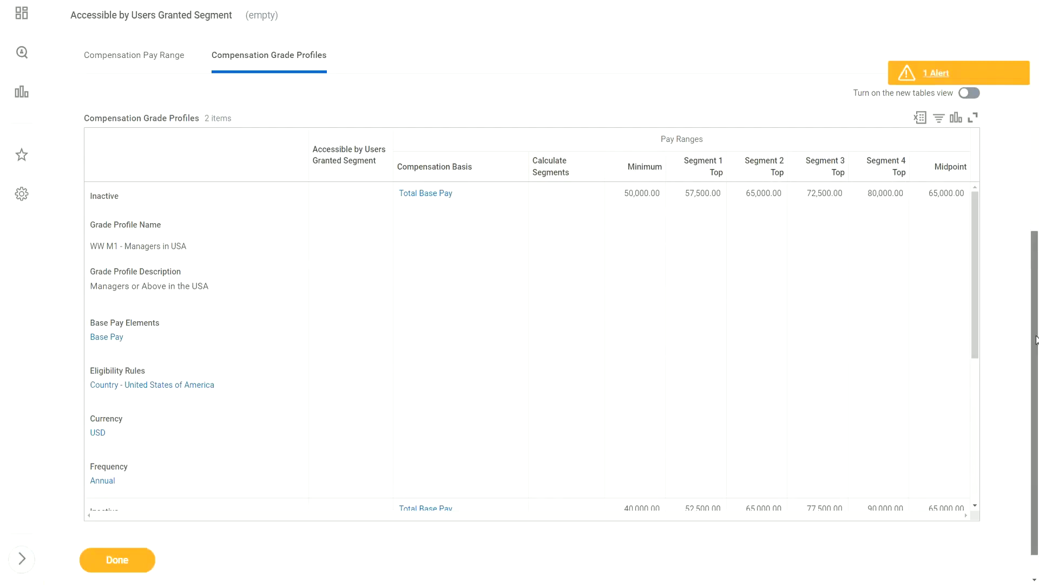
{"action": "scroll", "coordinate": [1028, 290], "scroll_direction": "down", "scroll_amount": 1}
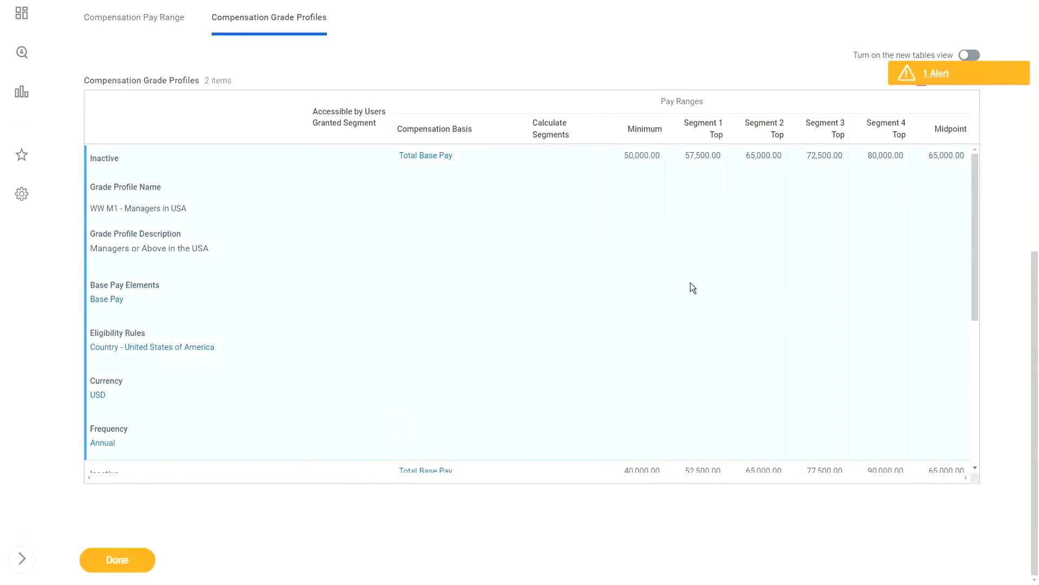
{"action": "scroll", "coordinate": [691, 283], "scroll_direction": "down", "scroll_amount": 5}
{"action": "scroll", "coordinate": [690, 283], "scroll_direction": "up", "scroll_amount": 5}
{"action": "scroll", "coordinate": [350, 285], "scroll_direction": "down", "scroll_amount": 5}
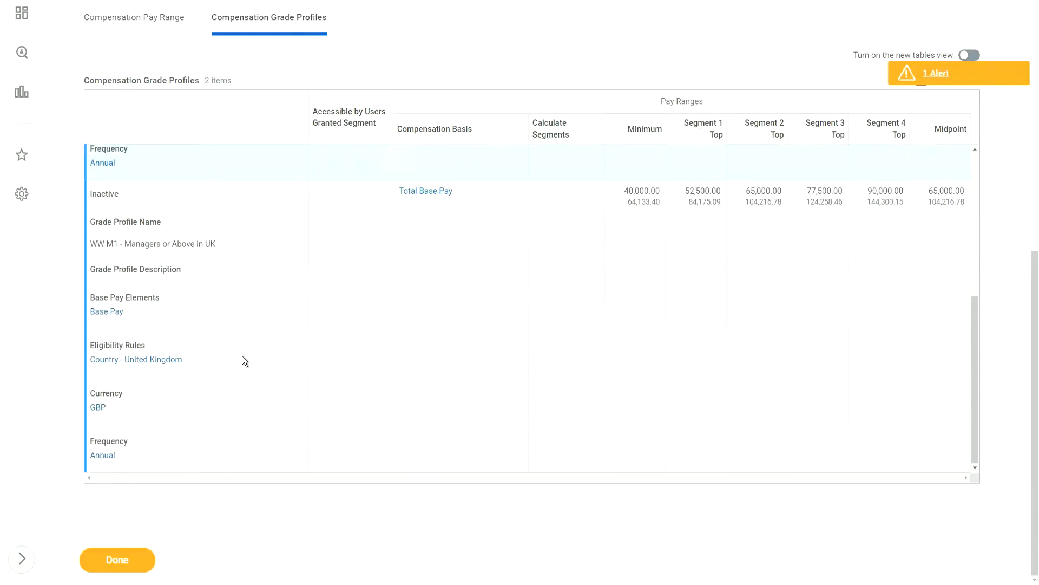
{"action": "scroll", "coordinate": [290, 242], "scroll_direction": "up", "scroll_amount": 5}
{"action": "scroll", "coordinate": [274, 190], "scroll_direction": "up", "scroll_amount": 9}
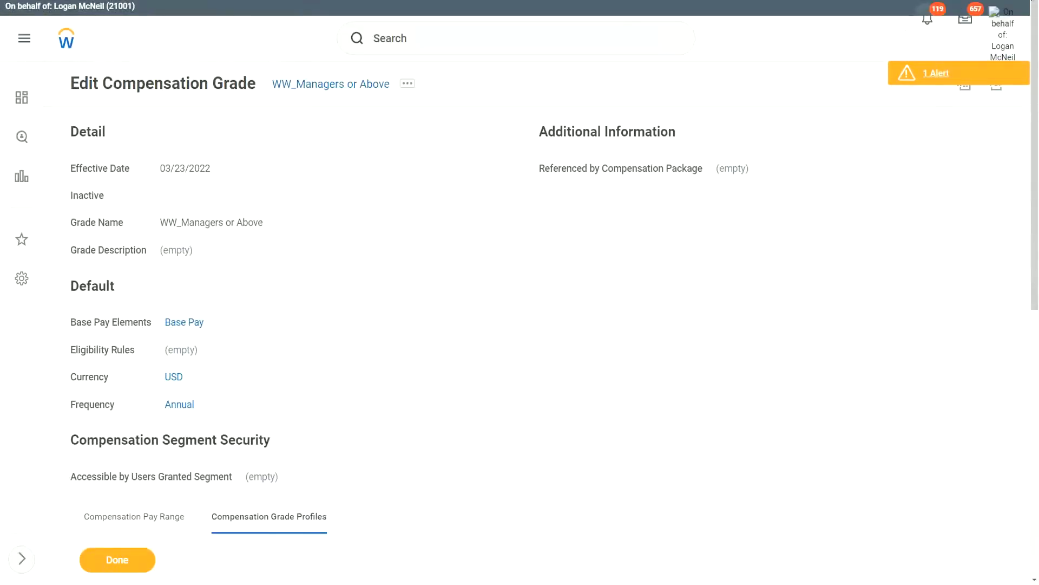
Copy the WW_Managers or Above grade name and search Workday for 'edit job profile'.
{"action": "scroll", "coordinate": [341, 89], "scroll_direction": "down", "scroll_amount": 1}
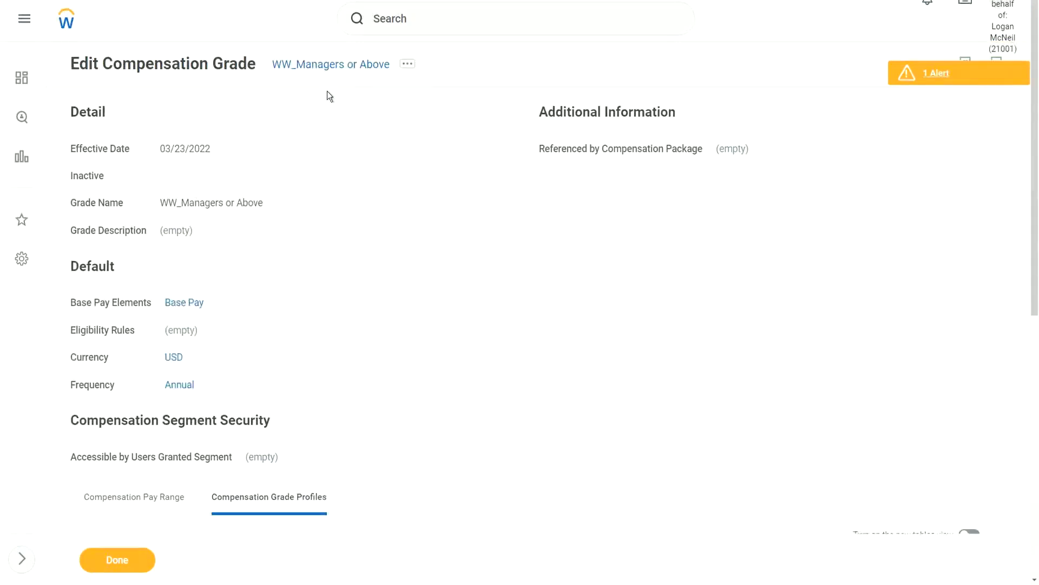
{"action": "right_click", "coordinate": [328, 83]}
{"action": "left_click", "coordinate": [368, 126]}
{"action": "left_click", "coordinate": [425, 20]}
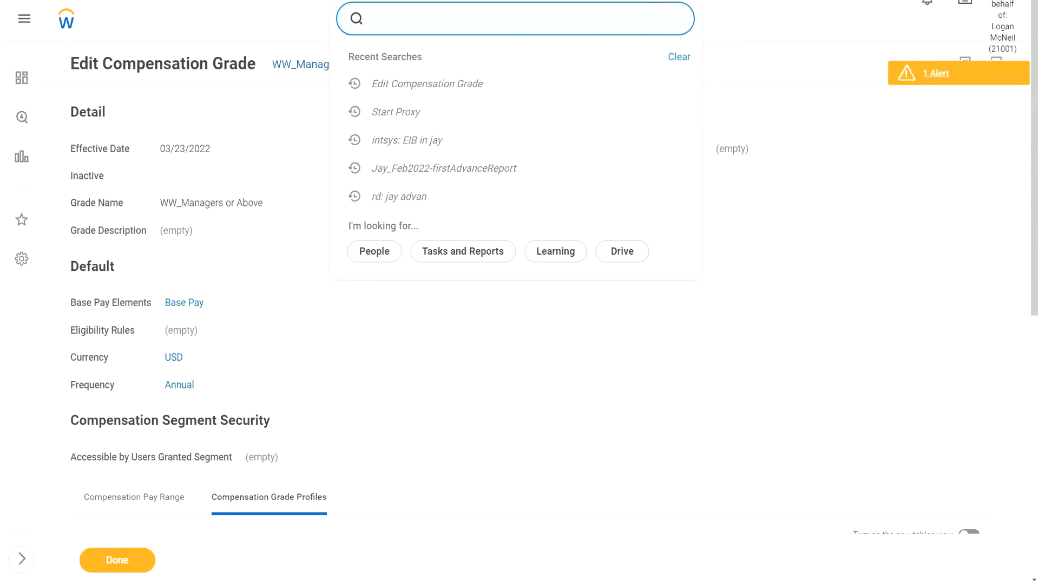
{"action": "type", "text": "edit job profile"}
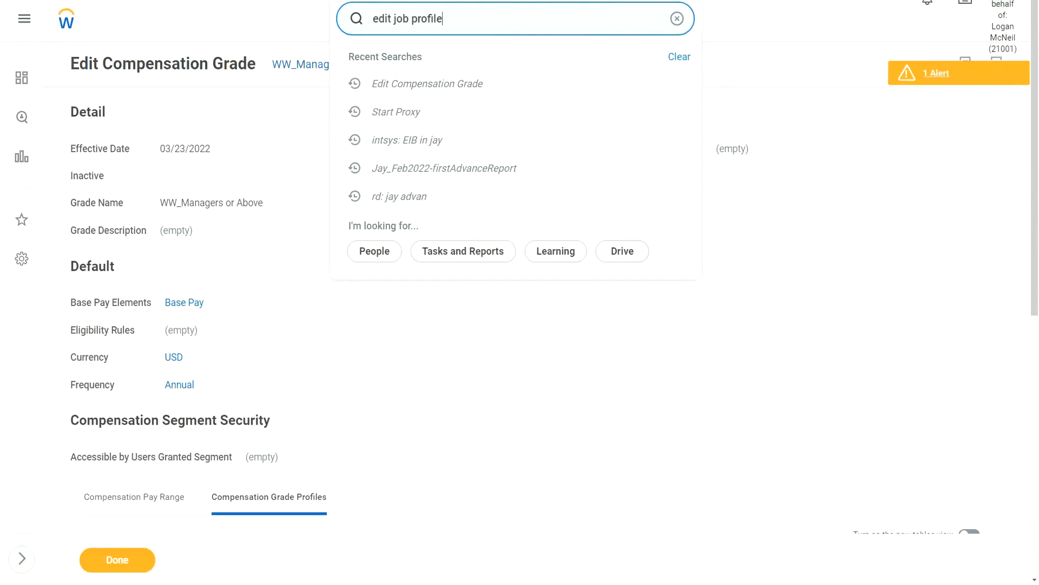
Start Edit Job Profile for 64635 - WW_Chief Executive Officer.
{"action": "left_click", "coordinate": [422, 69]}
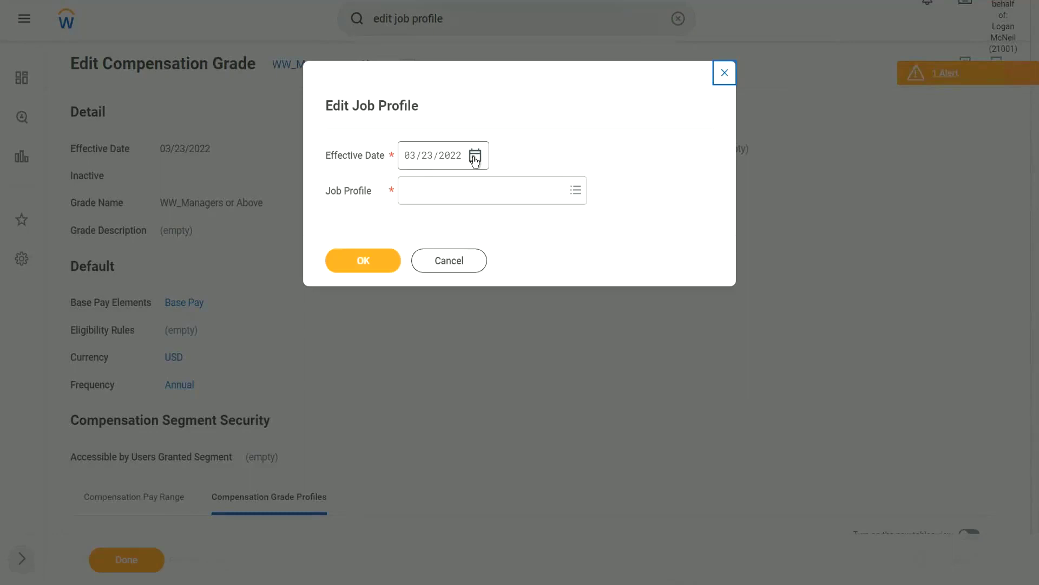
{"action": "left_click", "coordinate": [435, 196]}
{"action": "type", "text": "ww"}
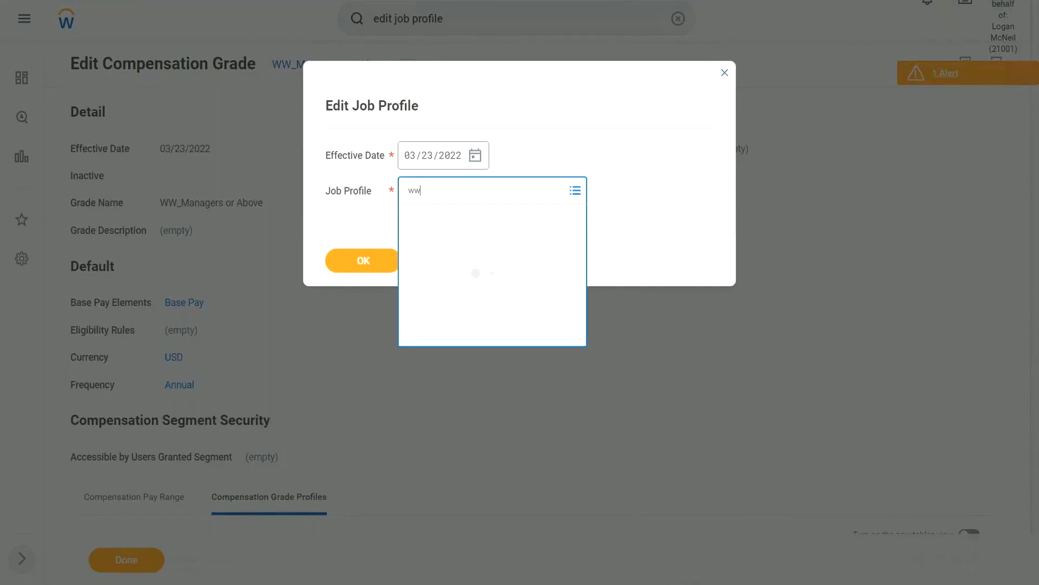
{"action": "type", "text": "_"}
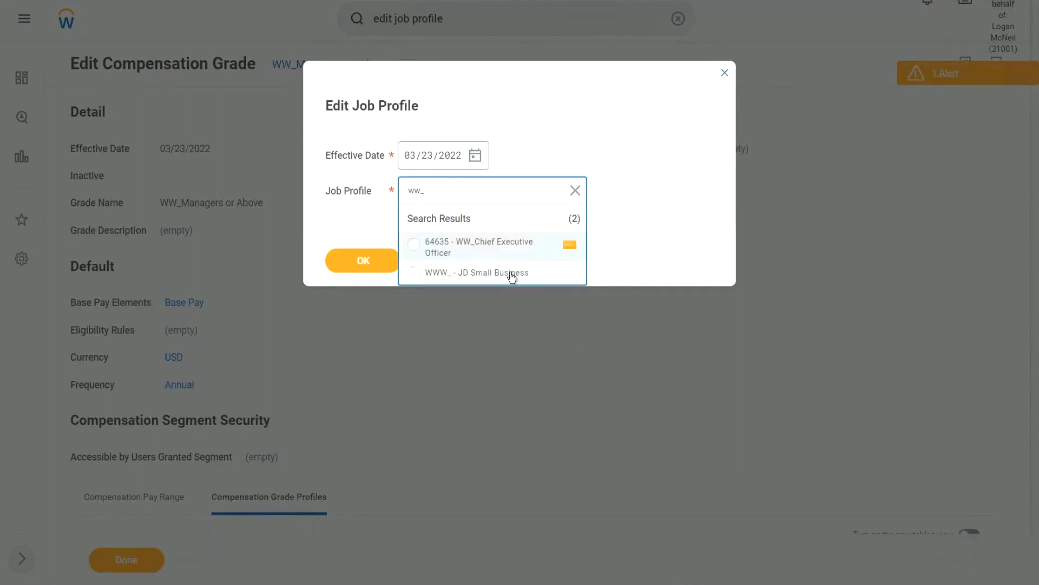
{"action": "left_click", "coordinate": [495, 250]}
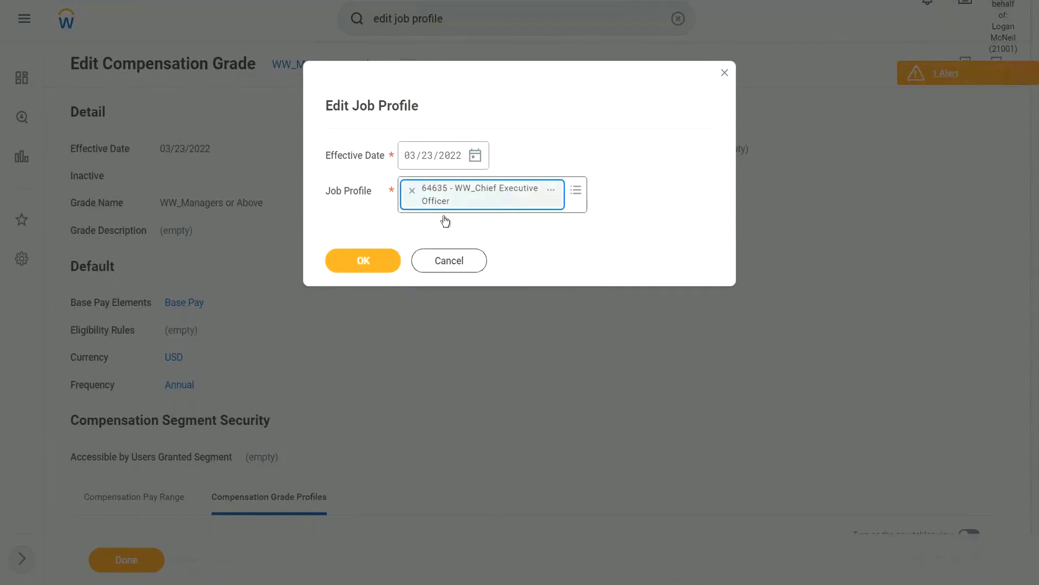
{"action": "left_click", "coordinate": [380, 260]}
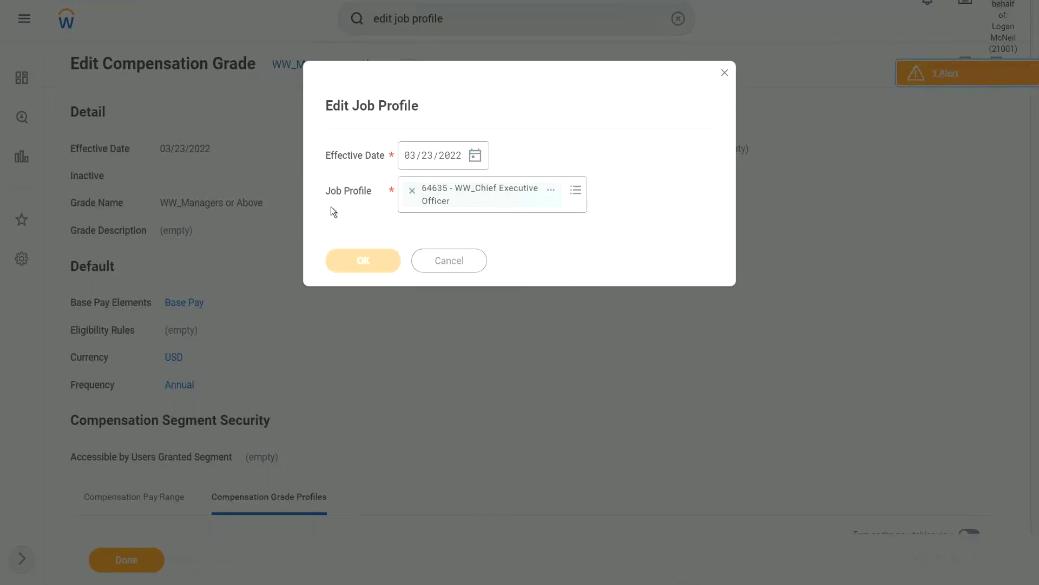
Search 'ww' in Compensation Grade and choose WW_Managers or Above.
{"action": "scroll", "coordinate": [474, 238], "scroll_direction": "down", "scroll_amount": 3}
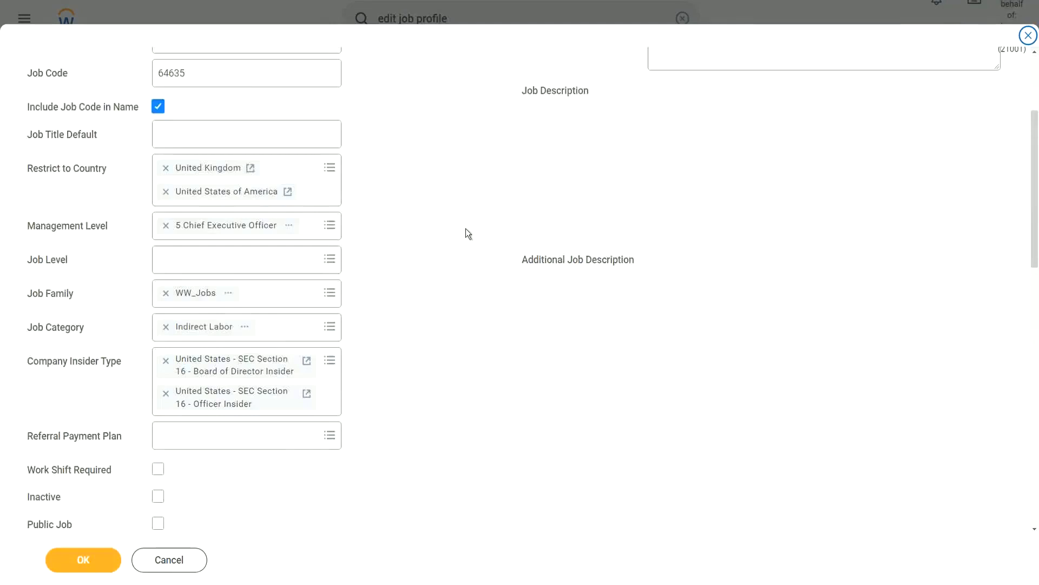
{"action": "scroll", "coordinate": [466, 229], "scroll_direction": "down", "scroll_amount": 10}
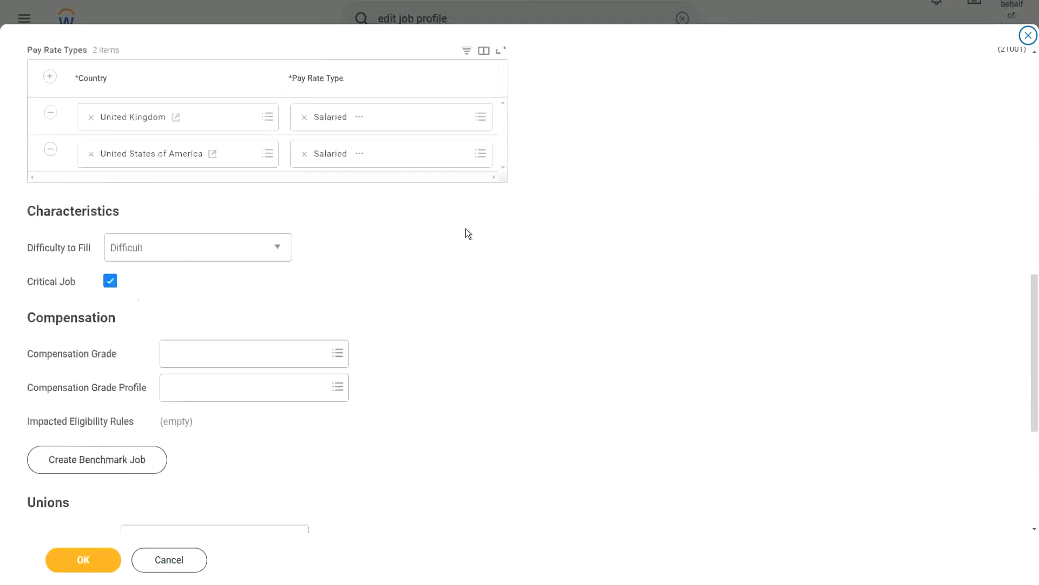
{"action": "scroll", "coordinate": [466, 230], "scroll_direction": "down", "scroll_amount": 1}
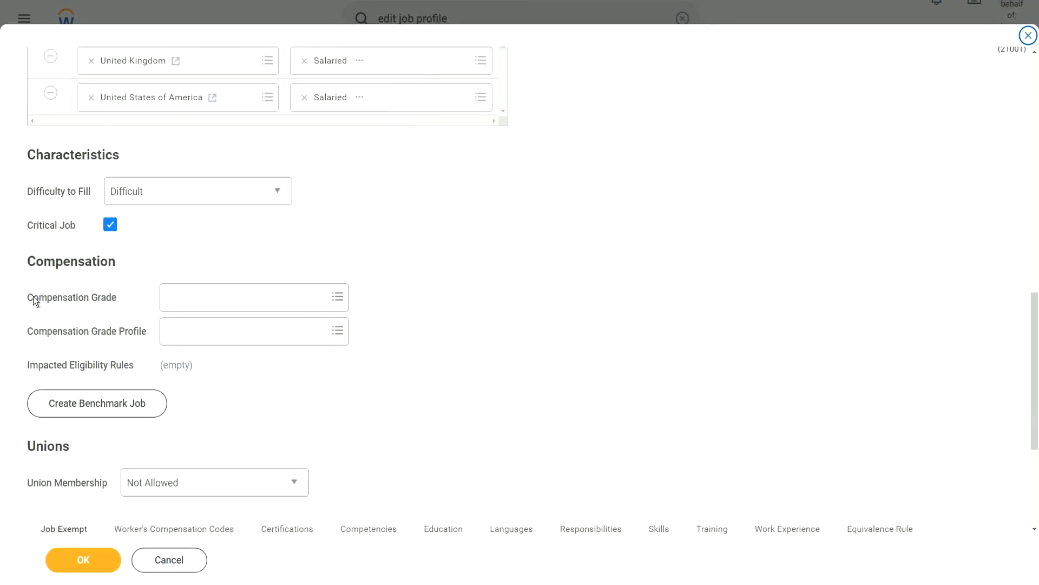
{"action": "left_click_drag", "start_coordinate": [34, 298], "coordinate": [110, 300]}
{"action": "left_click", "coordinate": [121, 297]}
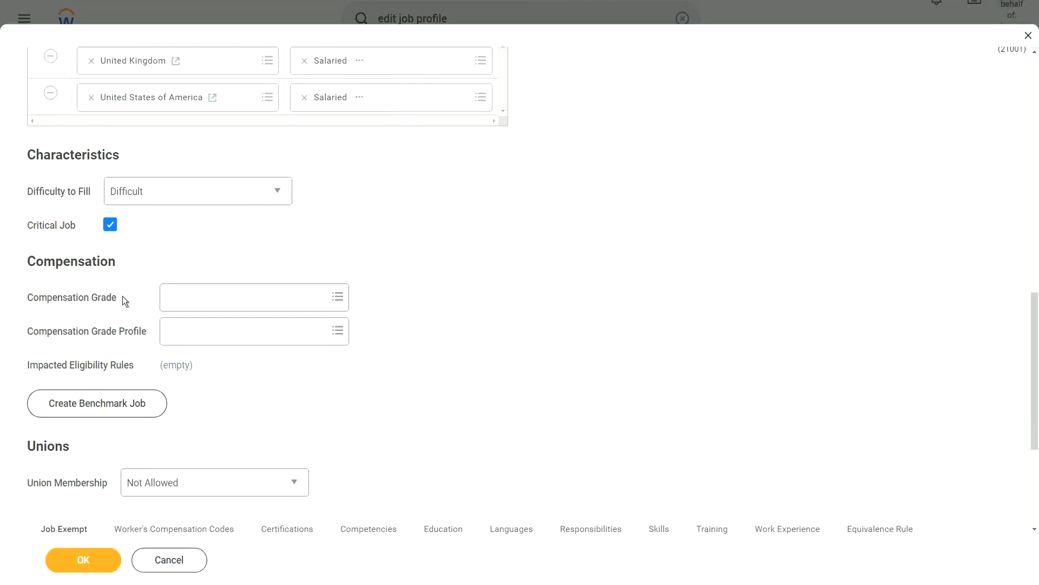
{"action": "left_click", "coordinate": [206, 305]}
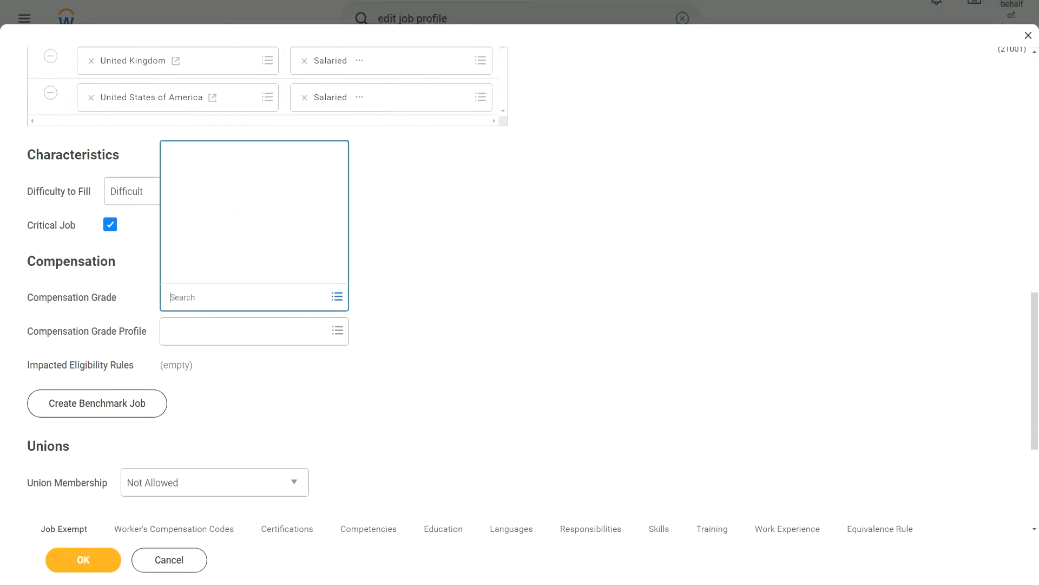
{"action": "type", "text": "ww"}
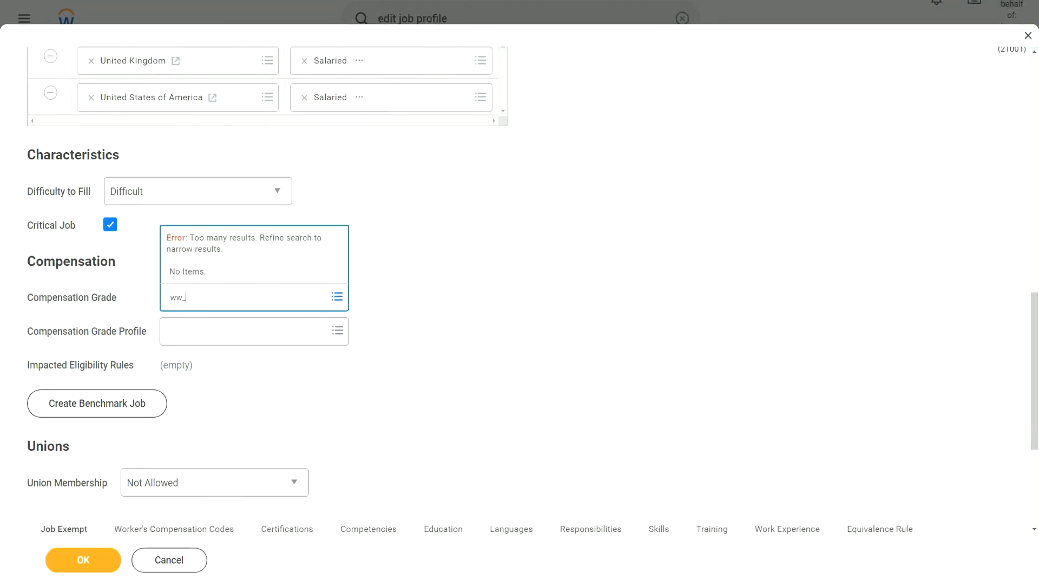
{"action": "key", "text": "Return"}
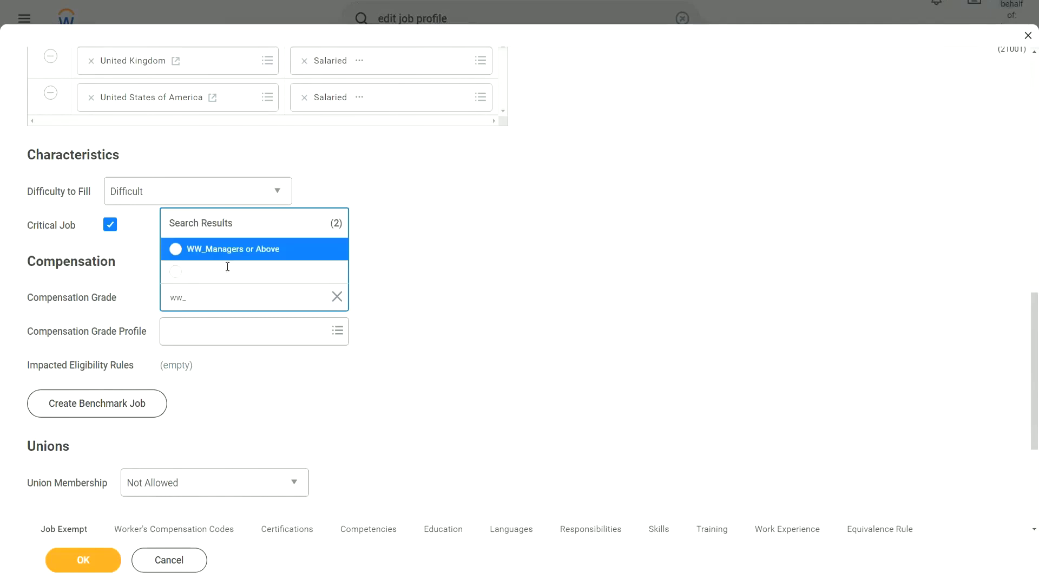
{"action": "left_click", "coordinate": [308, 254]}
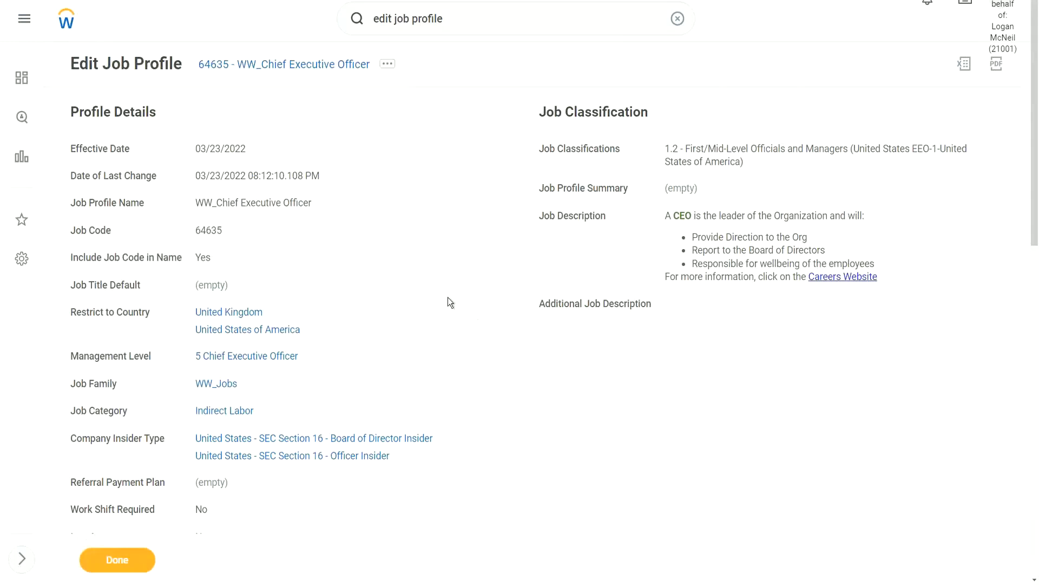
{"action": "scroll", "coordinate": [447, 297], "scroll_direction": "down", "scroll_amount": 1}
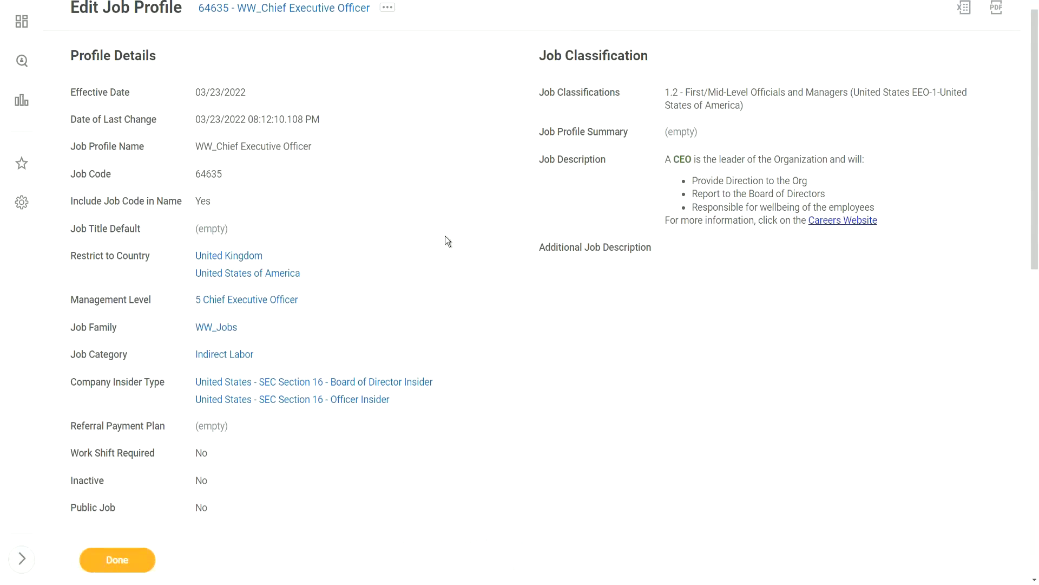
{"action": "scroll", "coordinate": [445, 235], "scroll_direction": "down", "scroll_amount": 1}
{"action": "mouse_move", "coordinate": [291, 223]}
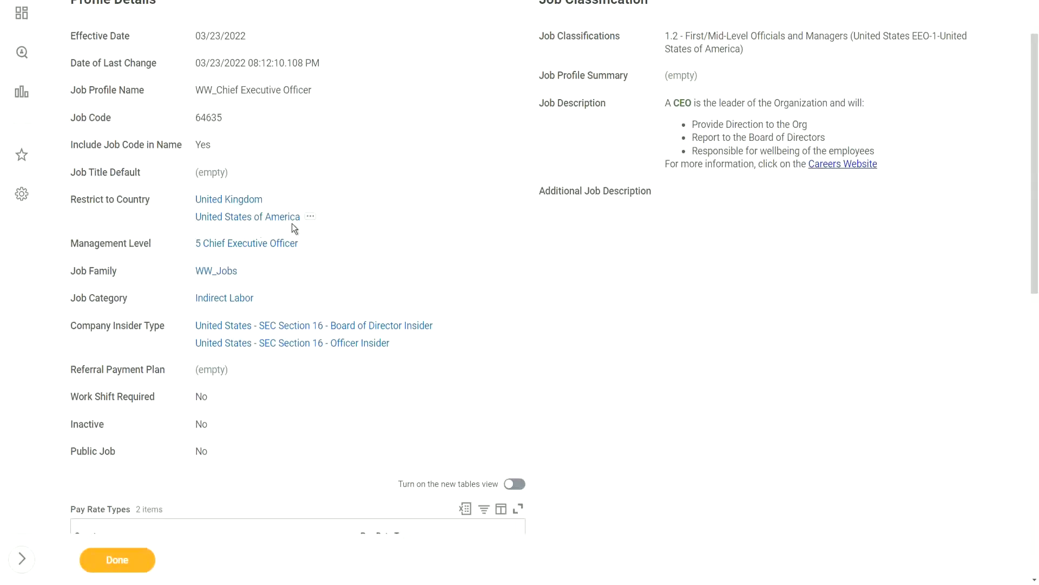
{"action": "scroll", "coordinate": [540, 240], "scroll_direction": "down", "scroll_amount": 3}
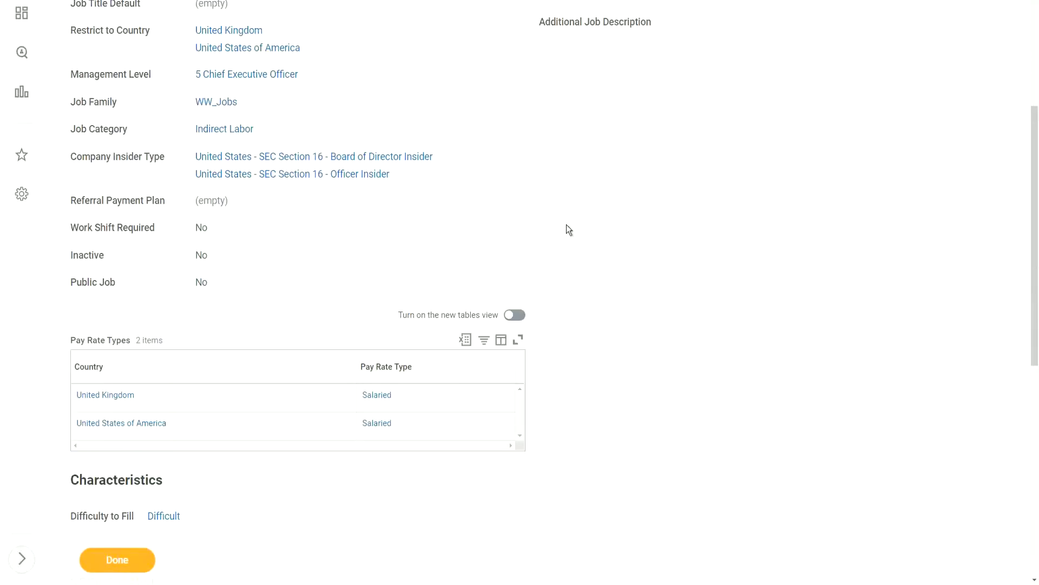
{"action": "scroll", "coordinate": [567, 224], "scroll_direction": "down", "scroll_amount": 4}
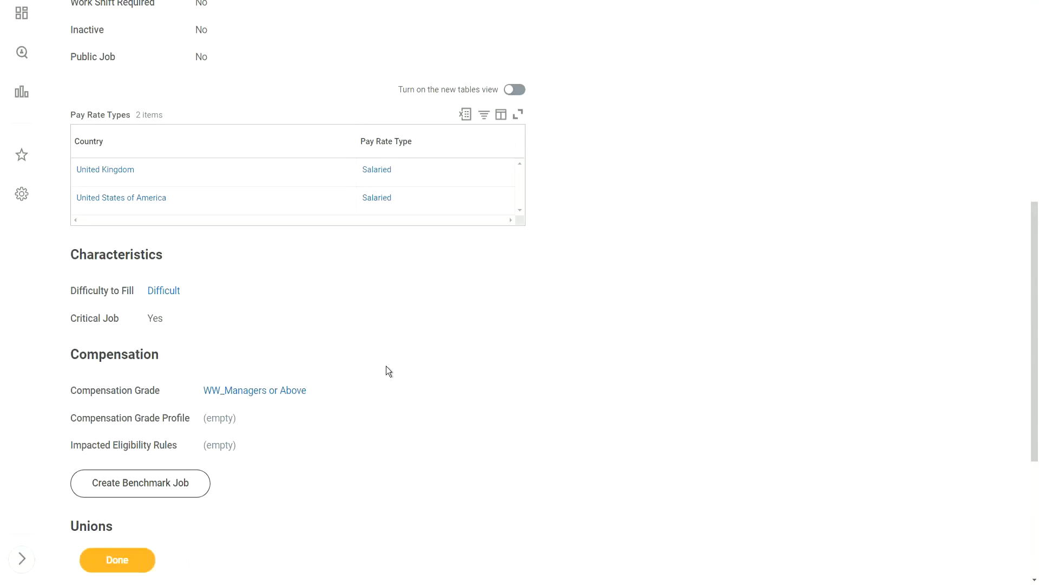
{"action": "scroll", "coordinate": [388, 371], "scroll_direction": "up", "scroll_amount": 15}
Open the CEO job profile for editing via its Job Profile > Edit action.
{"action": "left_click", "coordinate": [387, 64]}
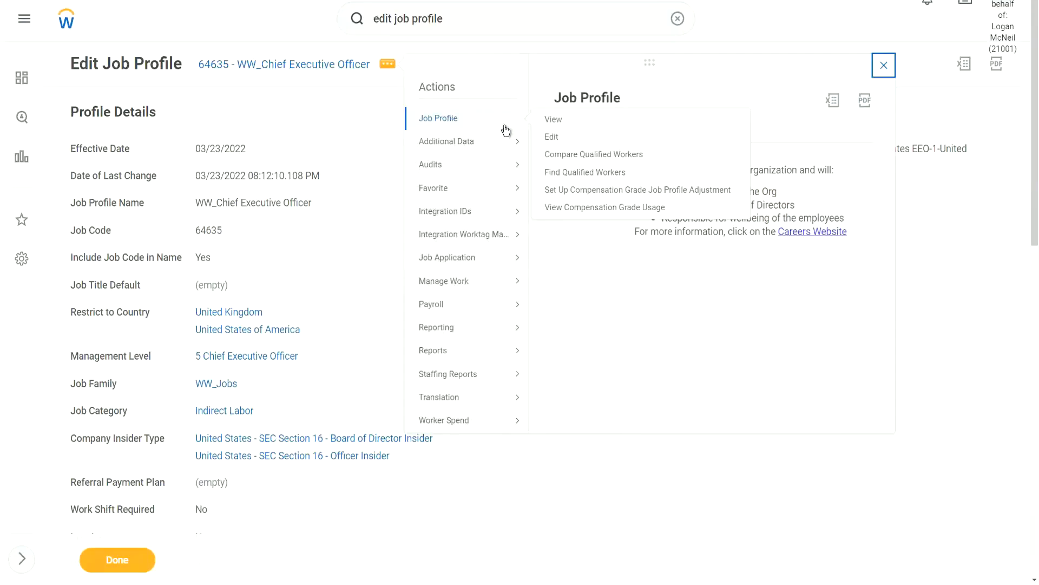
{"action": "left_click", "coordinate": [555, 140]}
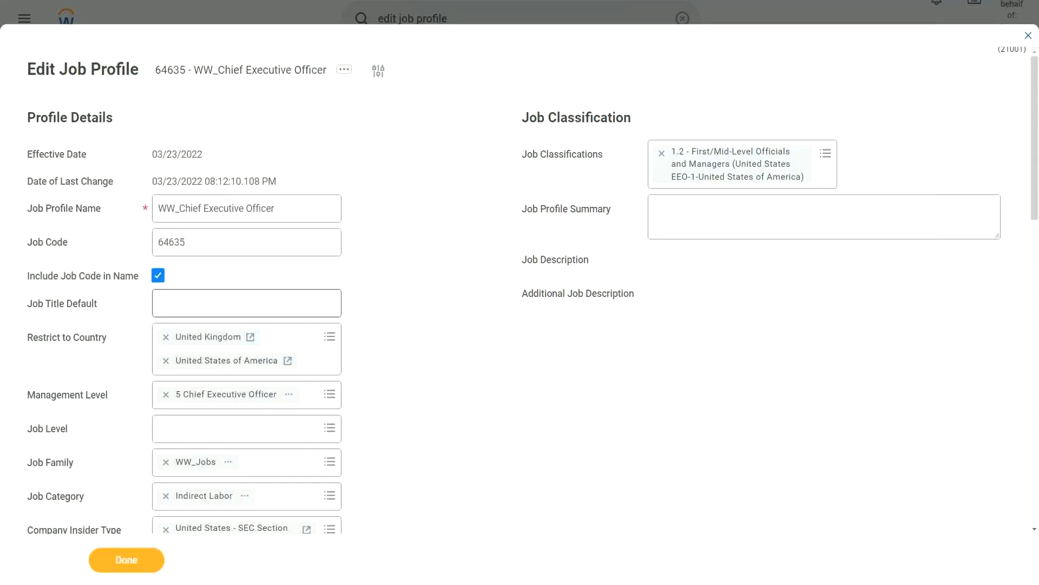
{"action": "scroll", "coordinate": [394, 311], "scroll_direction": "down", "scroll_amount": 10}
{"action": "scroll", "coordinate": [394, 363], "scroll_direction": "down", "scroll_amount": 2}
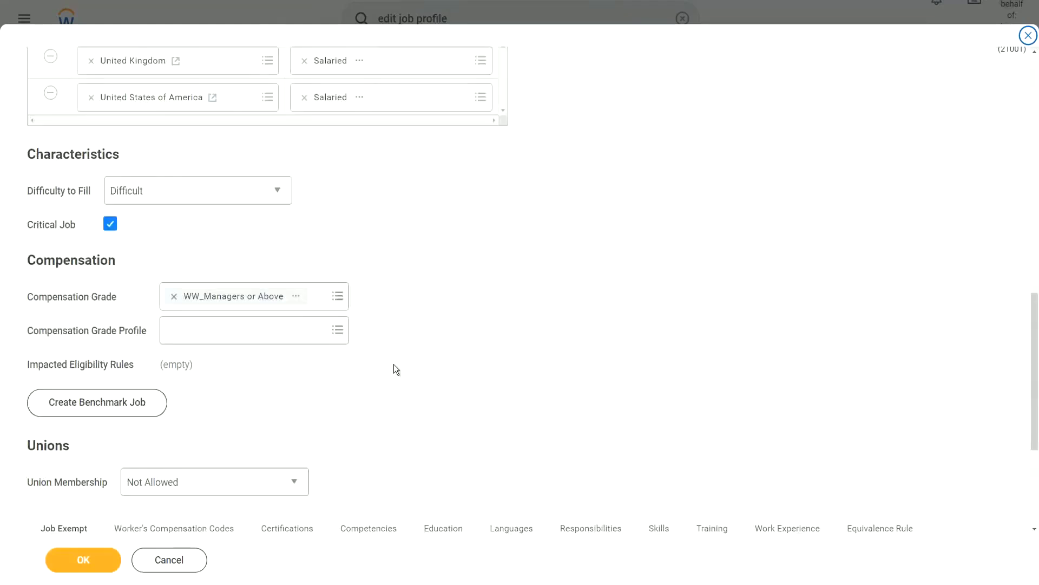
Add the WW M1 - Managers in USA and UK profiles as compensation grade profiles.
{"action": "left_click", "coordinate": [341, 332]}
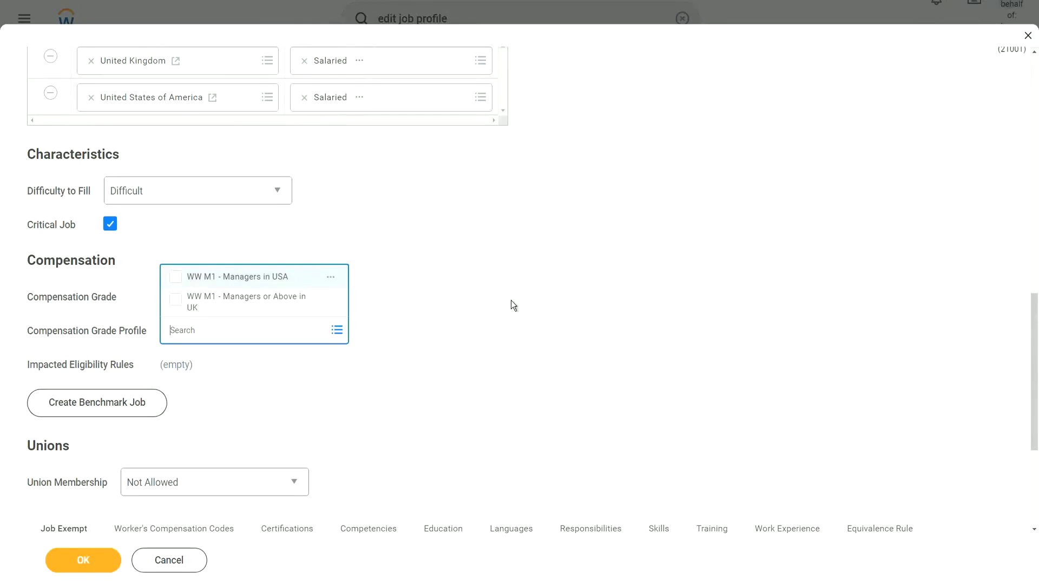
{"action": "key", "text": "Down"}
{"action": "key", "text": "Return"}
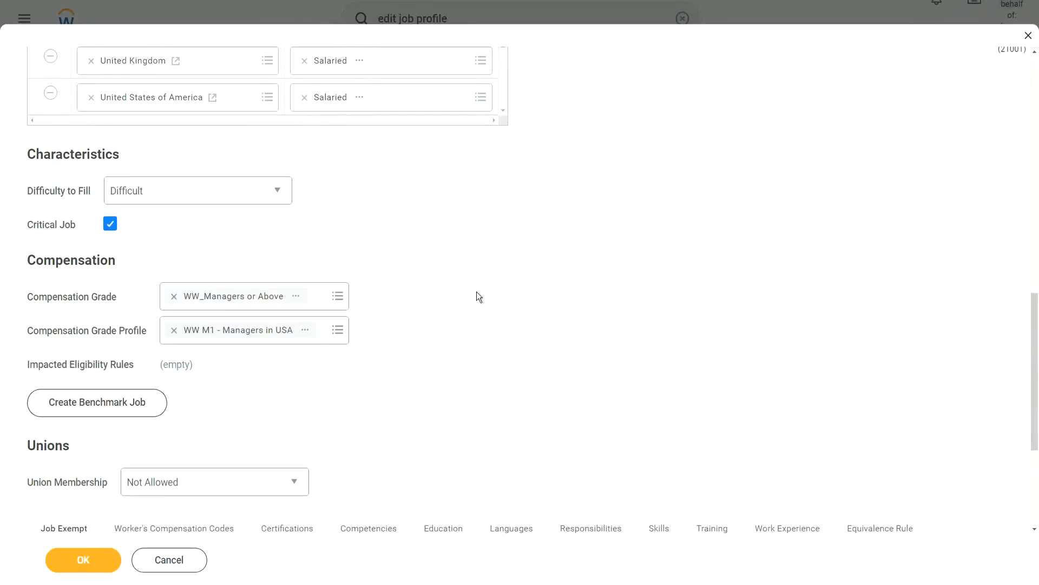
{"action": "left_click", "coordinate": [337, 331]}
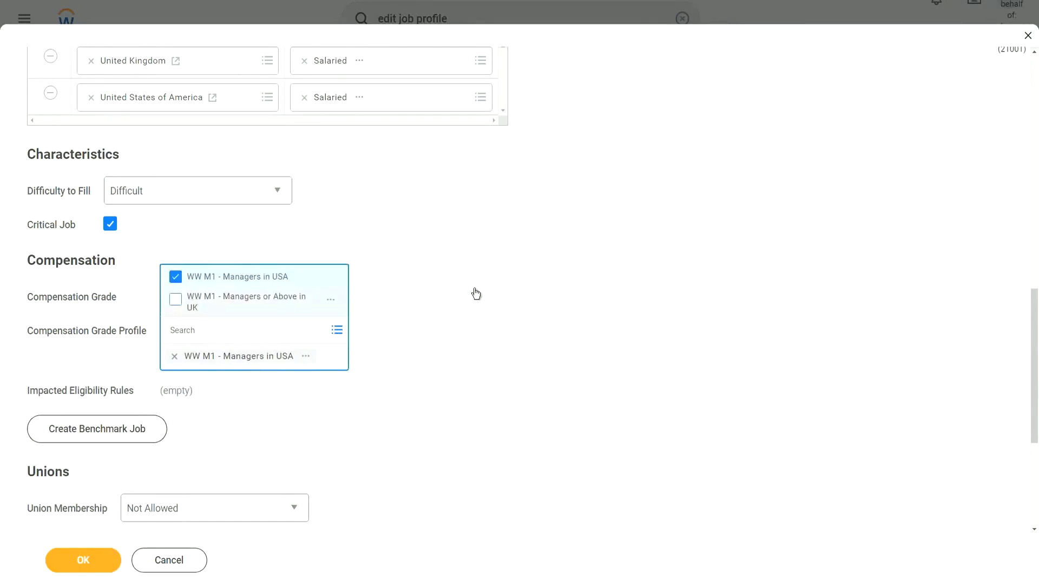
{"action": "key", "text": "Down"}
{"action": "key", "text": "Return"}
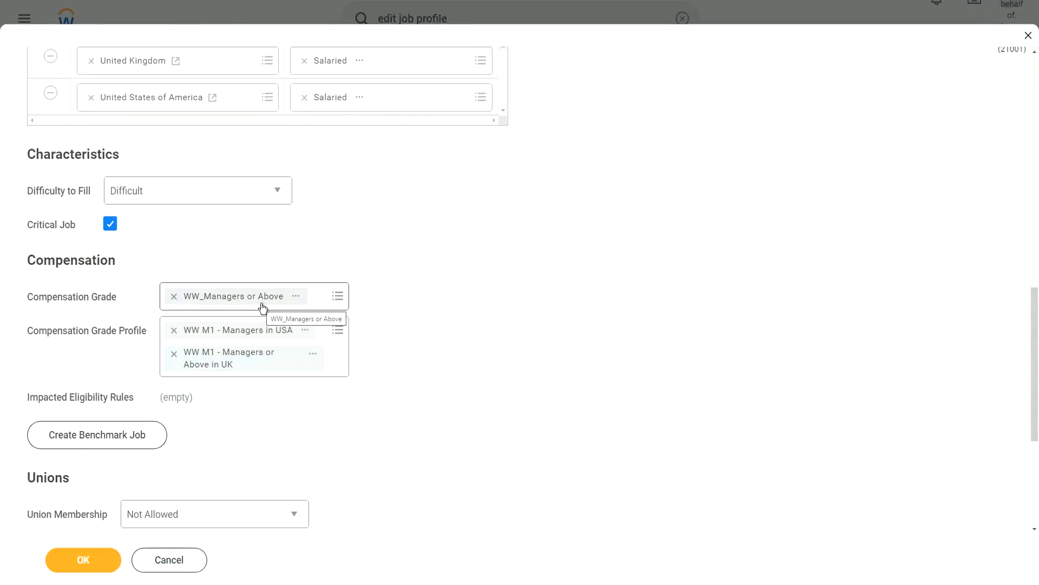
Remove and reselect WW_Managers or Above as the grade, leaving the grade profile list empty.
{"action": "left_click", "coordinate": [174, 296]}
{"action": "left_click", "coordinate": [297, 333]}
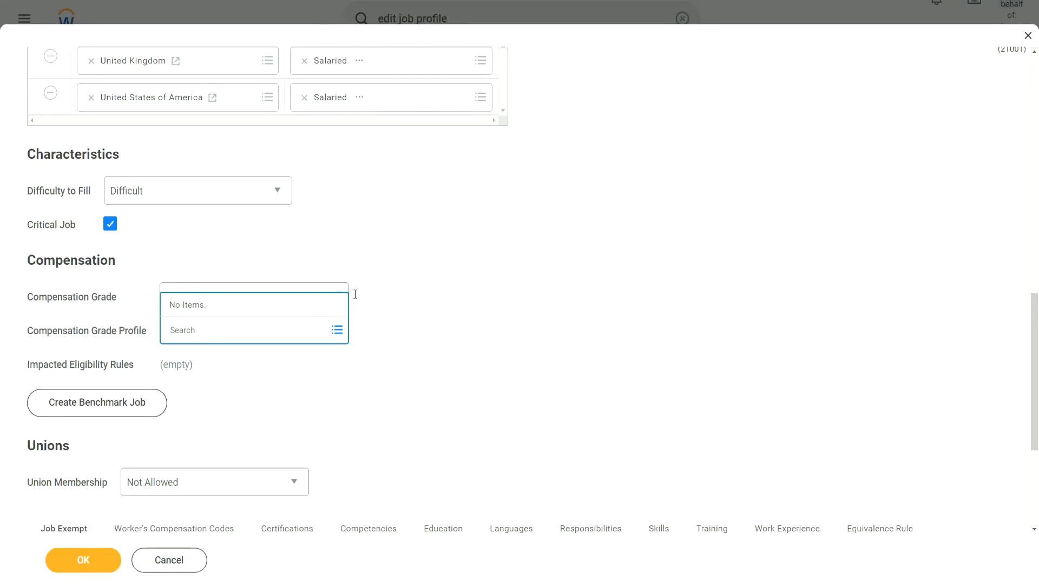
{"action": "left_click", "coordinate": [371, 290]}
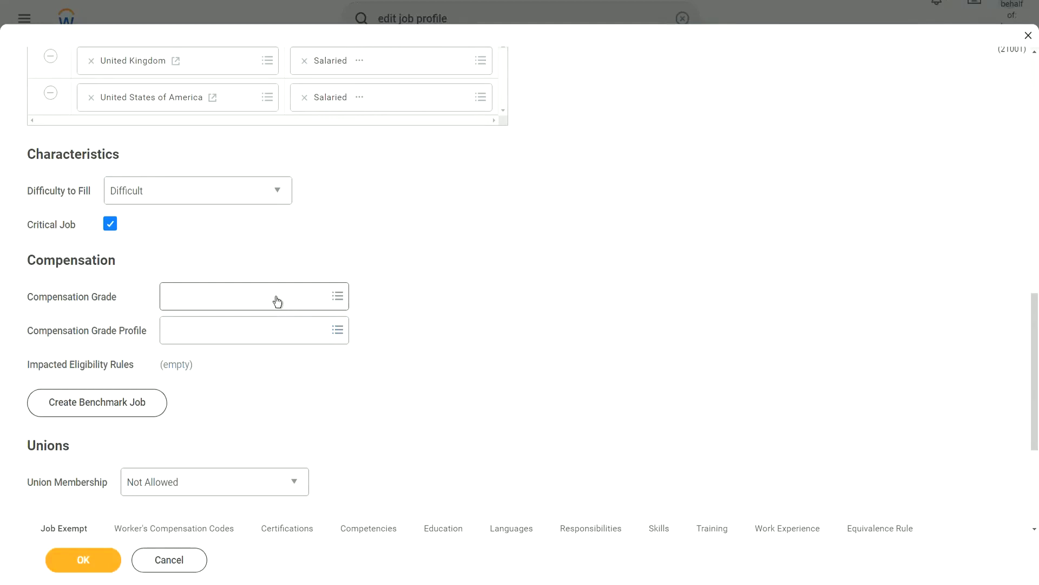
{"action": "left_click", "coordinate": [277, 301]}
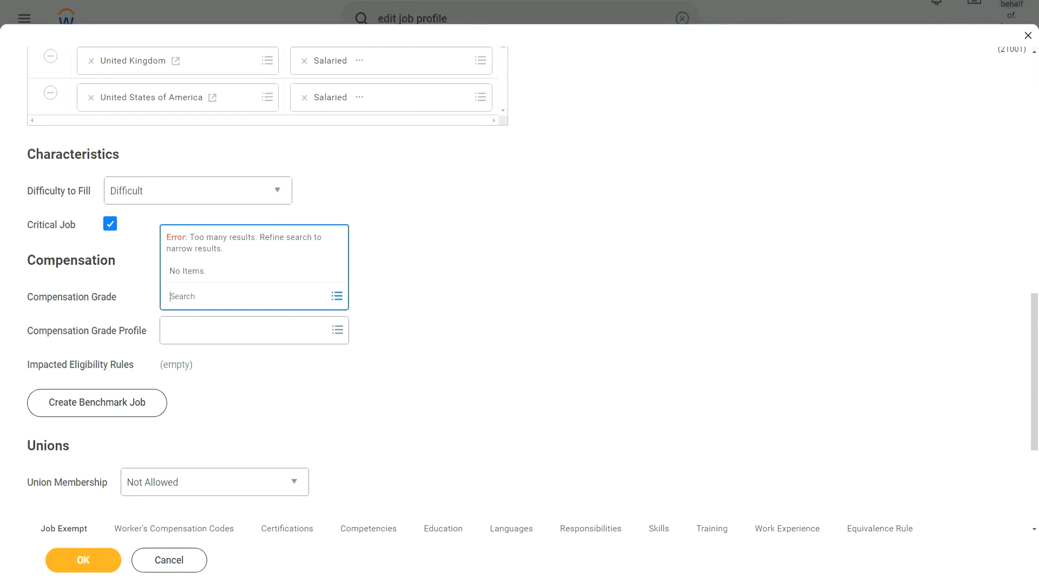
{"action": "left_click", "coordinate": [424, 313]}
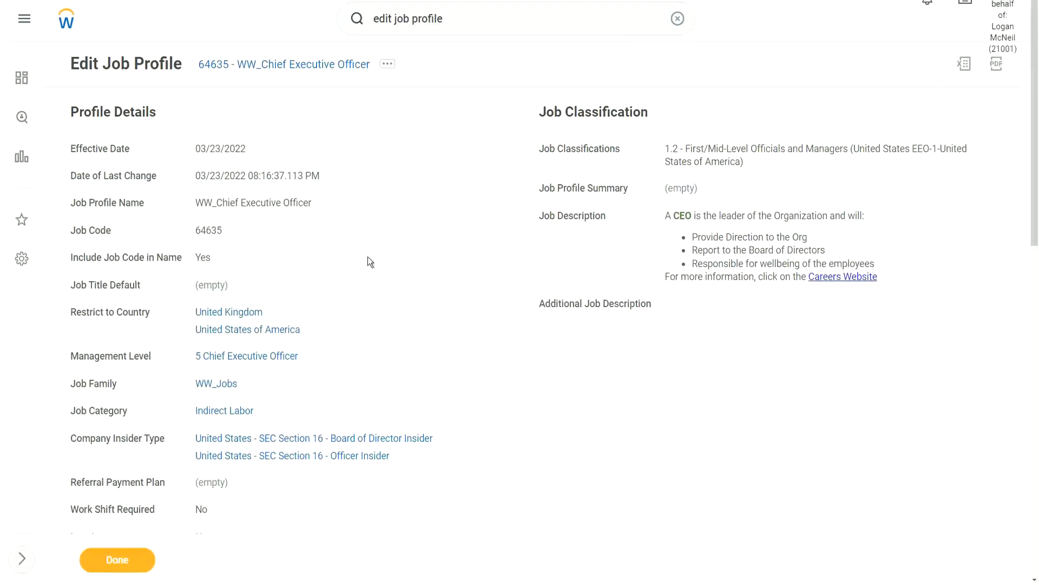
{"action": "scroll", "coordinate": [436, 338], "scroll_direction": "down", "scroll_amount": 5}
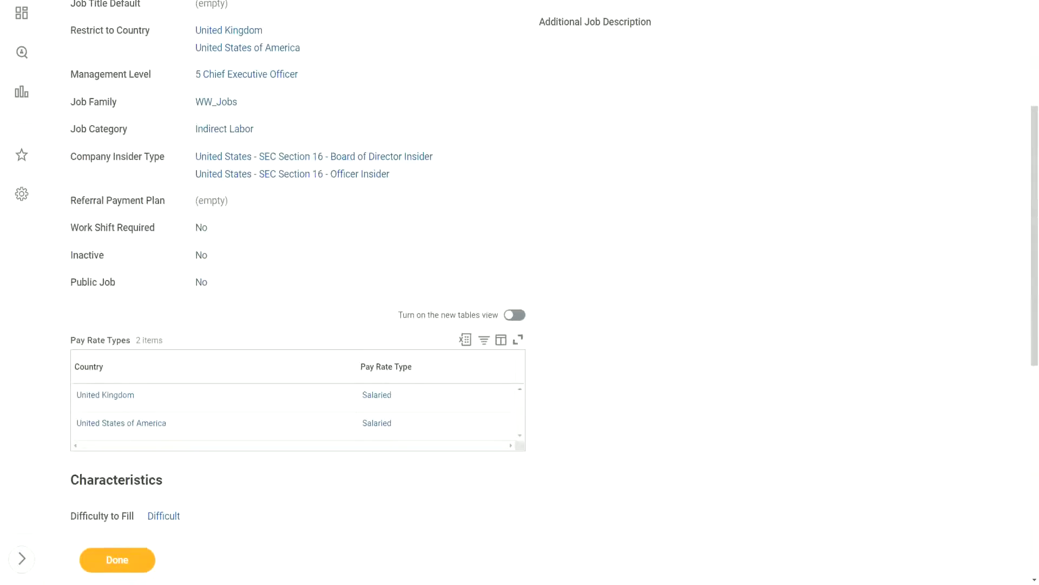
{"action": "scroll", "coordinate": [373, 332], "scroll_direction": "down", "scroll_amount": 3}
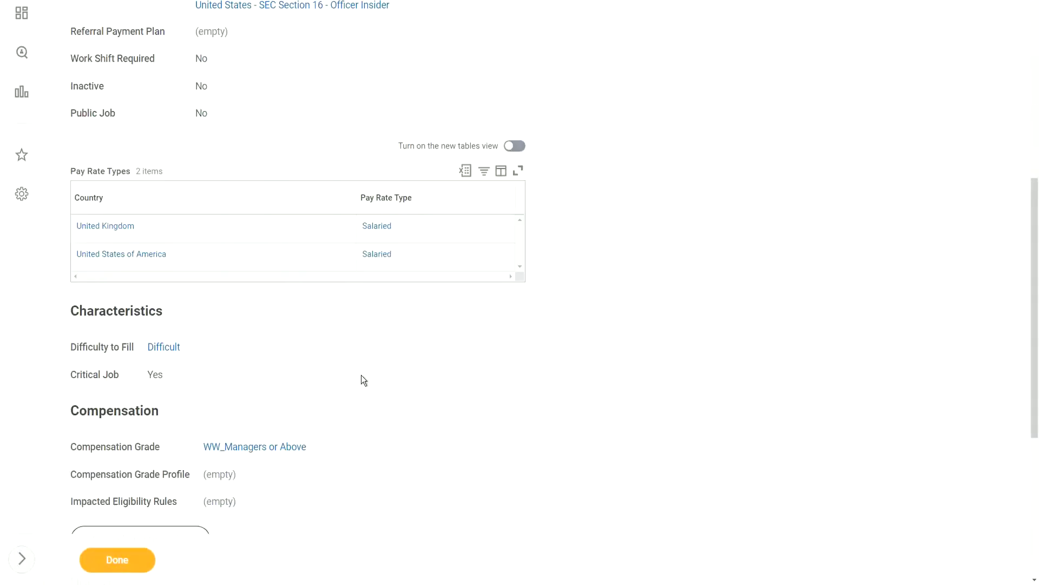
{"action": "scroll", "coordinate": [363, 380], "scroll_direction": "down", "scroll_amount": 1}
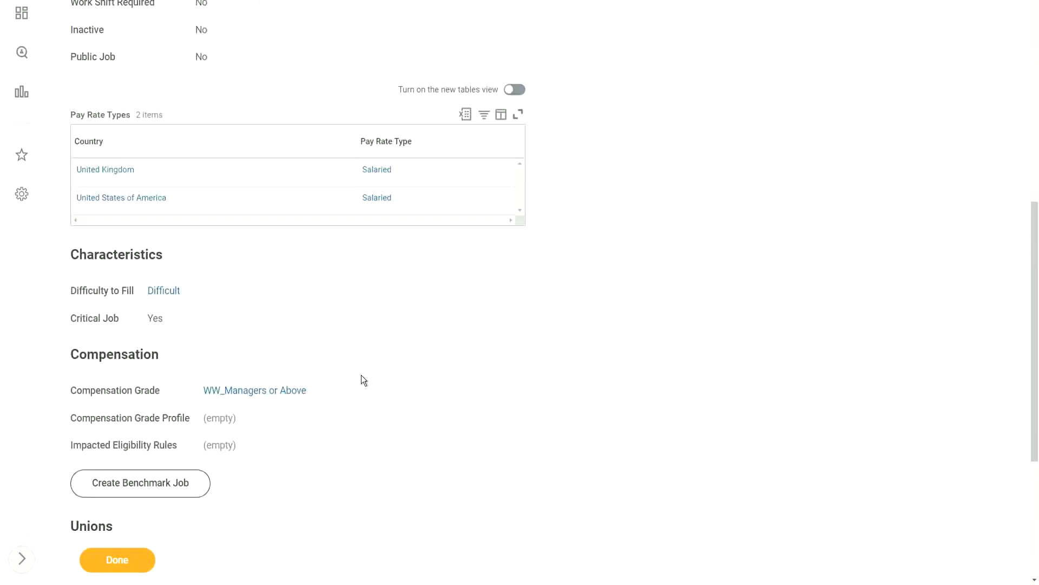
{"action": "scroll", "coordinate": [362, 379], "scroll_direction": "down", "scroll_amount": 1}
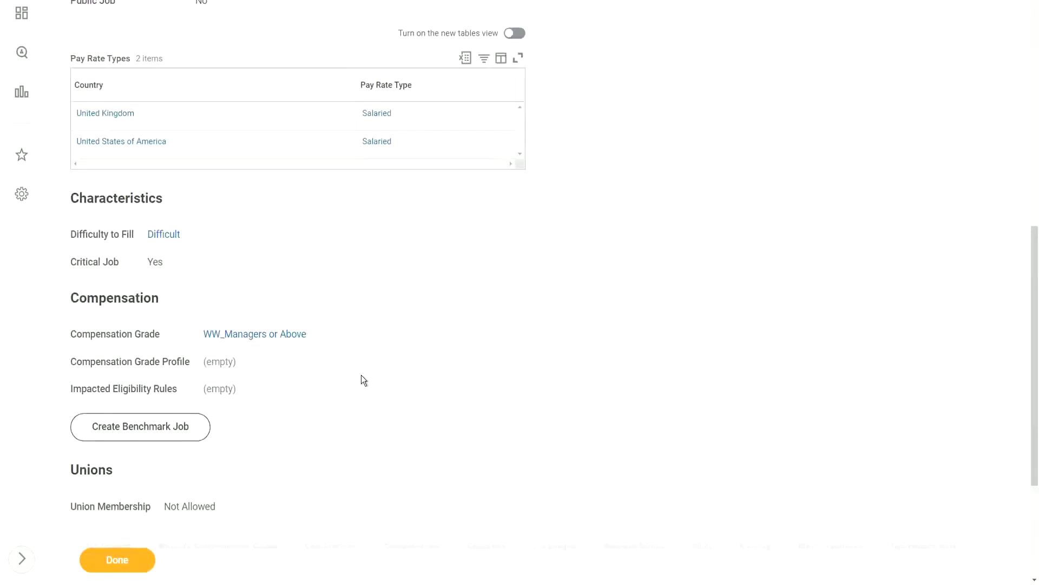
{"action": "mouse_move", "coordinate": [262, 336]}
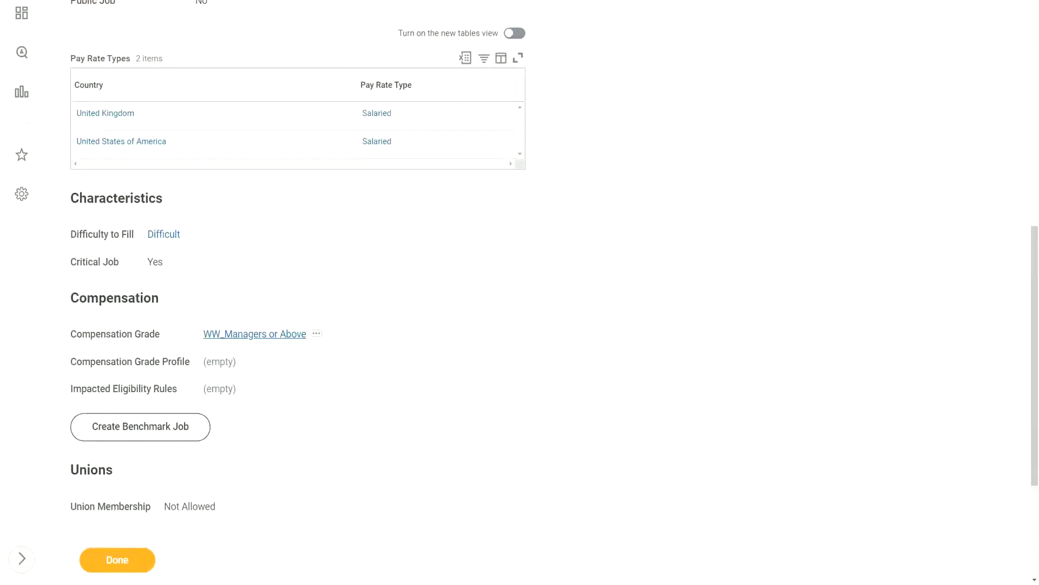